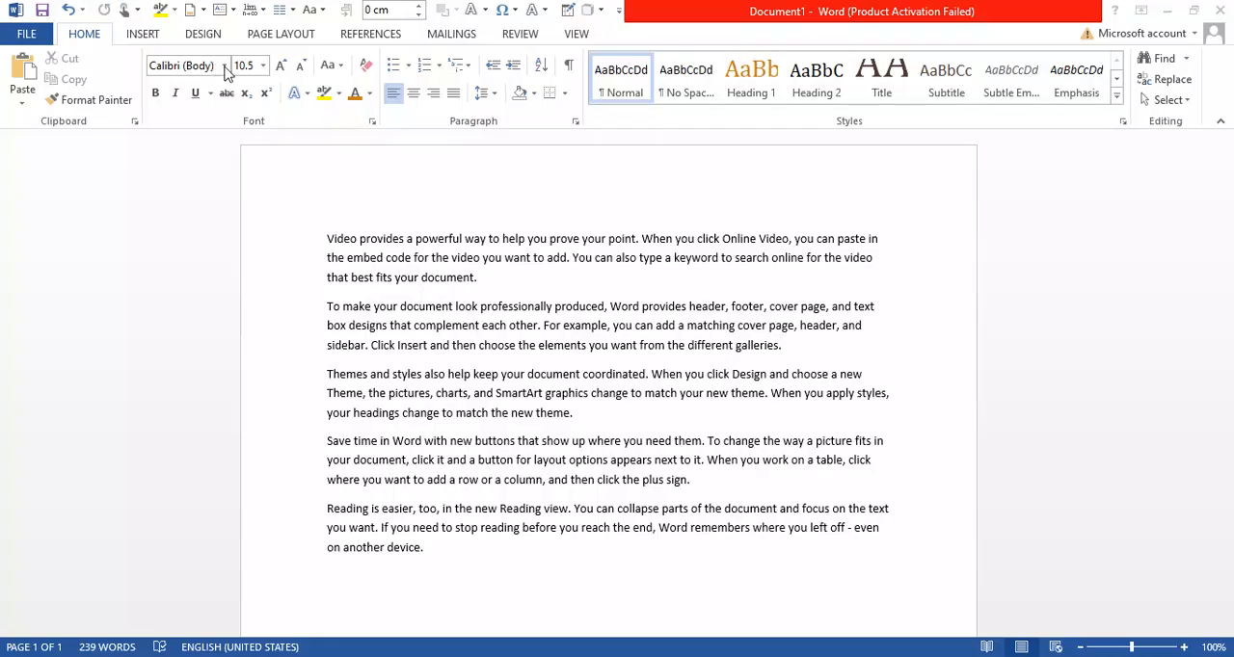
Change the font of the whole first paragraph to Blackadder ITC
{"action": "left_click", "coordinate": [225, 70]}
{"action": "left_click", "coordinate": [225, 69]}
{"action": "left_click", "coordinate": [286, 243]}
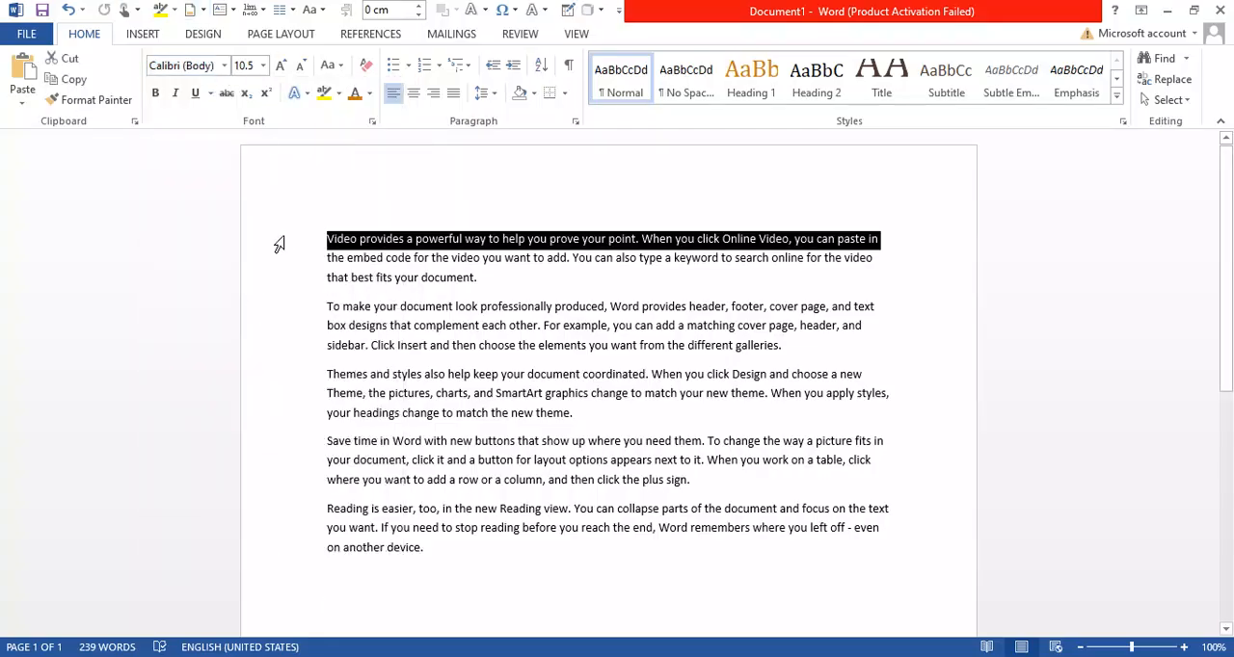
{"action": "double_click", "coordinate": [279, 243]}
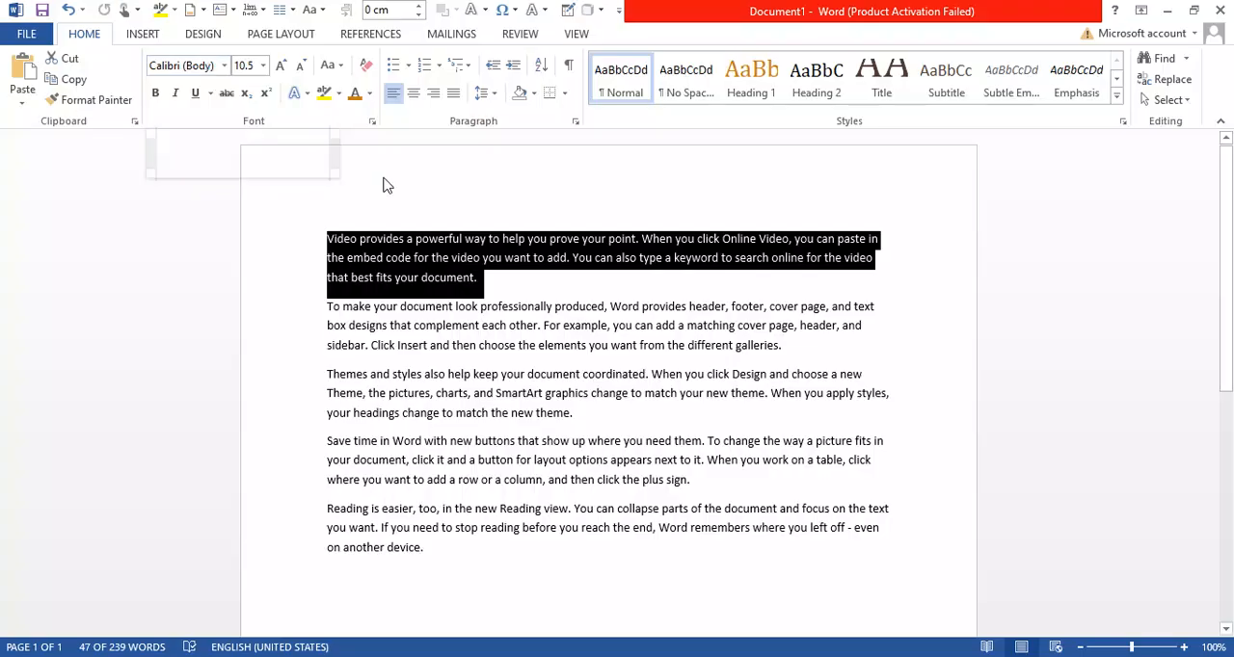
{"action": "left_click", "coordinate": [584, 374]}
{"action": "left_click_drag", "start_coordinate": [481, 277], "coordinate": [322, 236]}
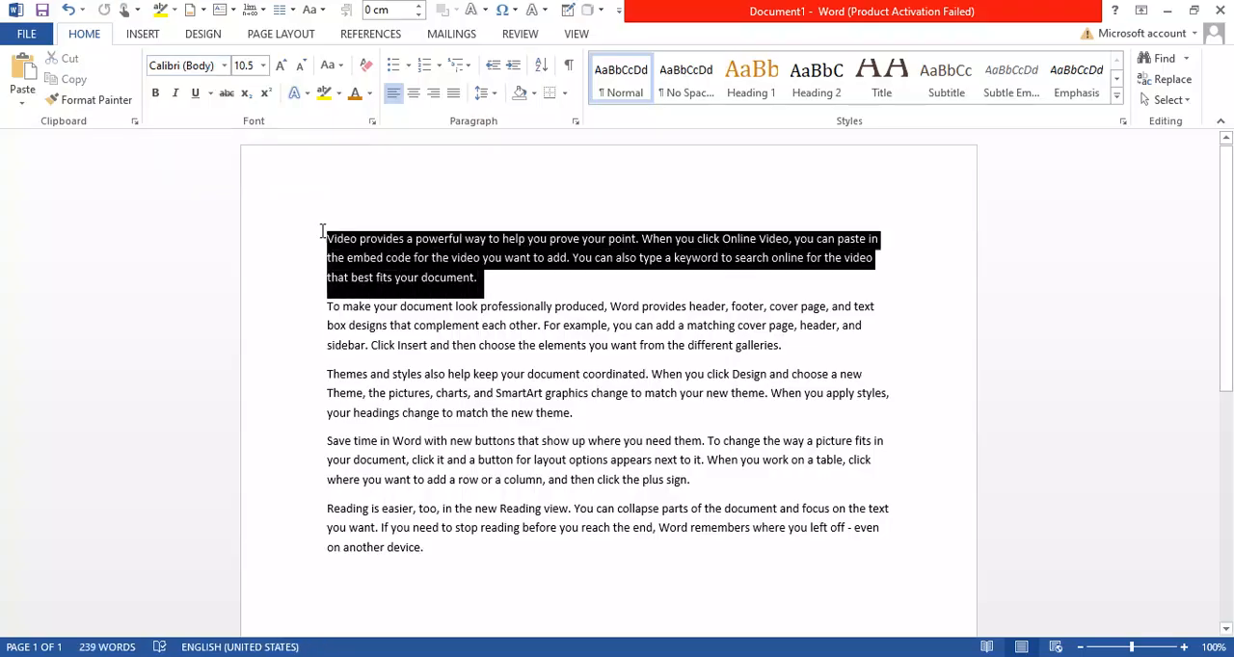
{"action": "left_click", "coordinate": [224, 66]}
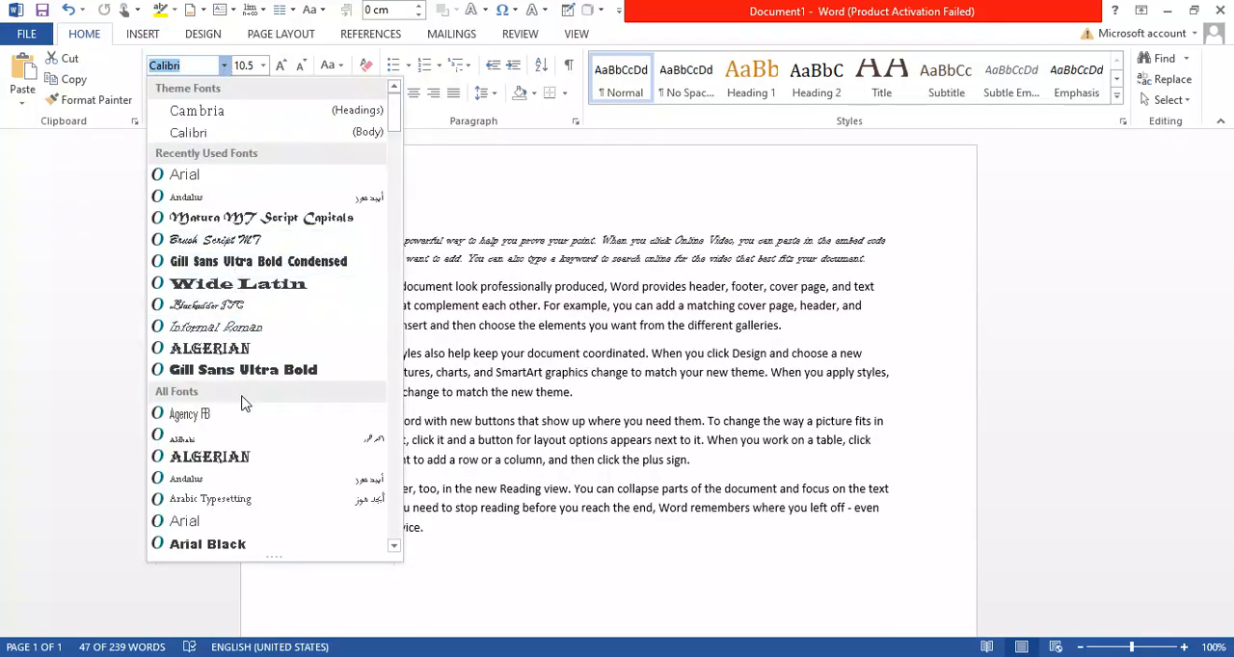
{"action": "scroll", "coordinate": [243, 429], "scroll_direction": "down", "scroll_amount": 3}
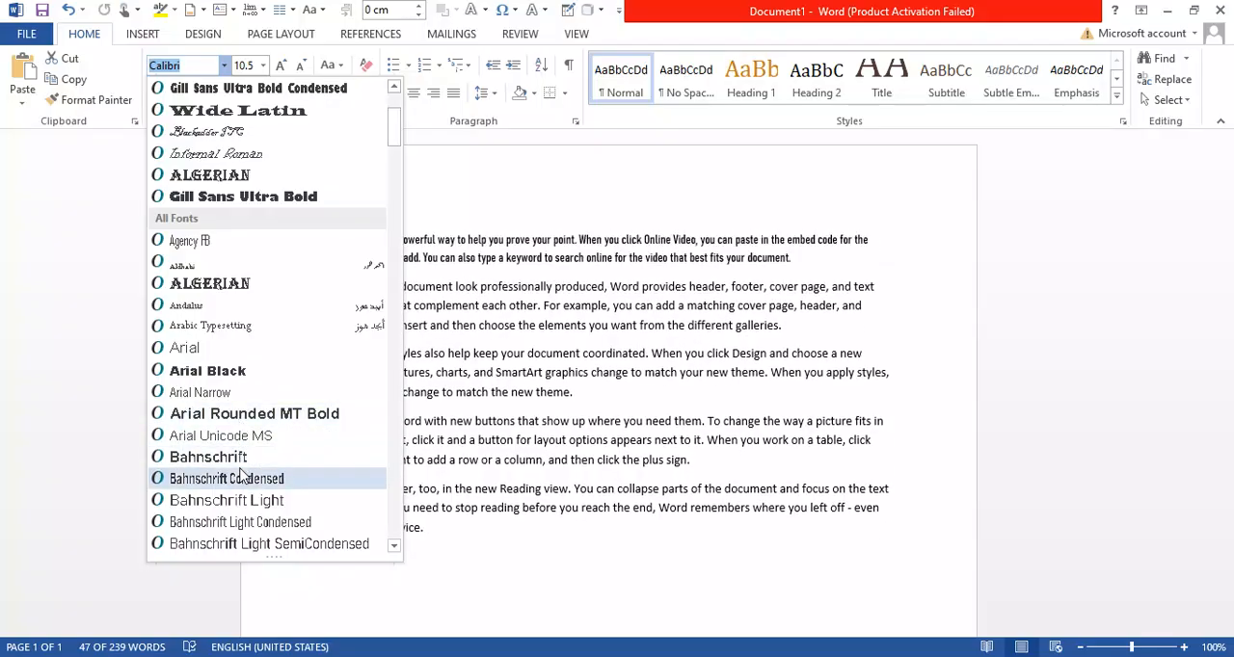
{"action": "scroll", "coordinate": [243, 475], "scroll_direction": "down", "scroll_amount": 5}
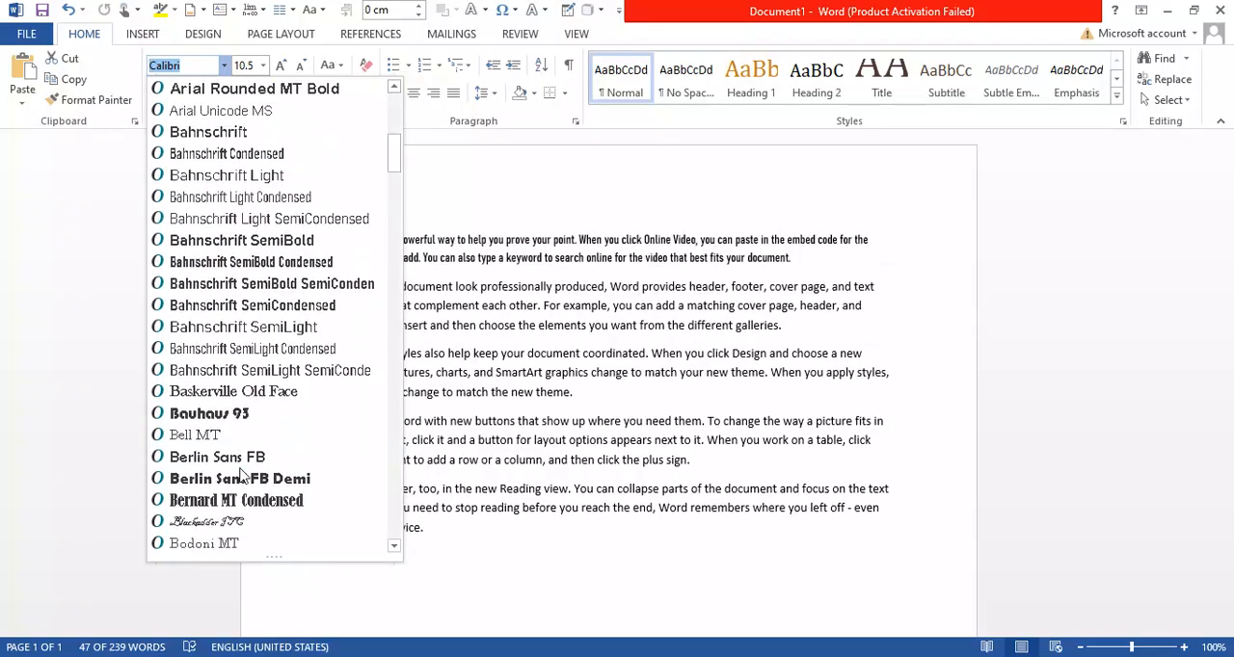
{"action": "left_click", "coordinate": [207, 522]}
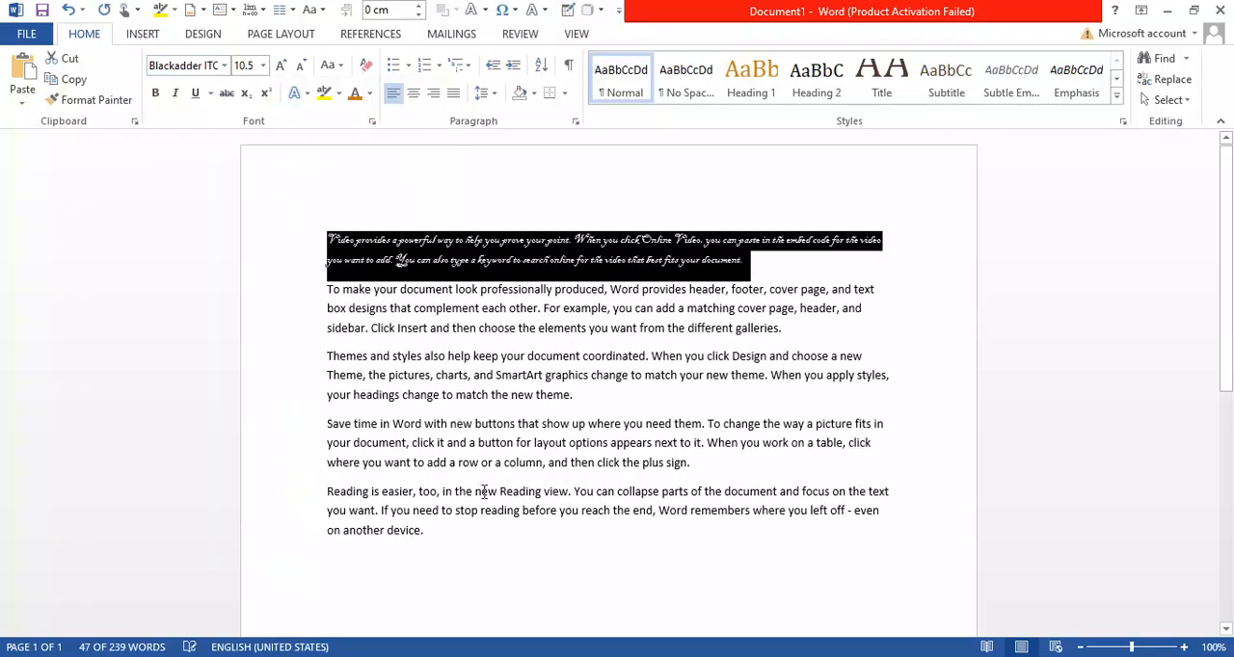
Enlarge the first paragraph's text in successive increments up to 48 points
{"action": "key", "text": "ctrl+shift+period"}
{"action": "key", "text": "ctrl+shift+period"}
{"action": "key", "text": "ctrl+shift+period"}
{"action": "key", "text": "ctrl+shift+period"}
{"action": "key", "text": "ctrl+shift+period"}
{"action": "key", "text": "ctrl+shift+period"}
{"action": "key", "text": "ctrl+shift+period"}
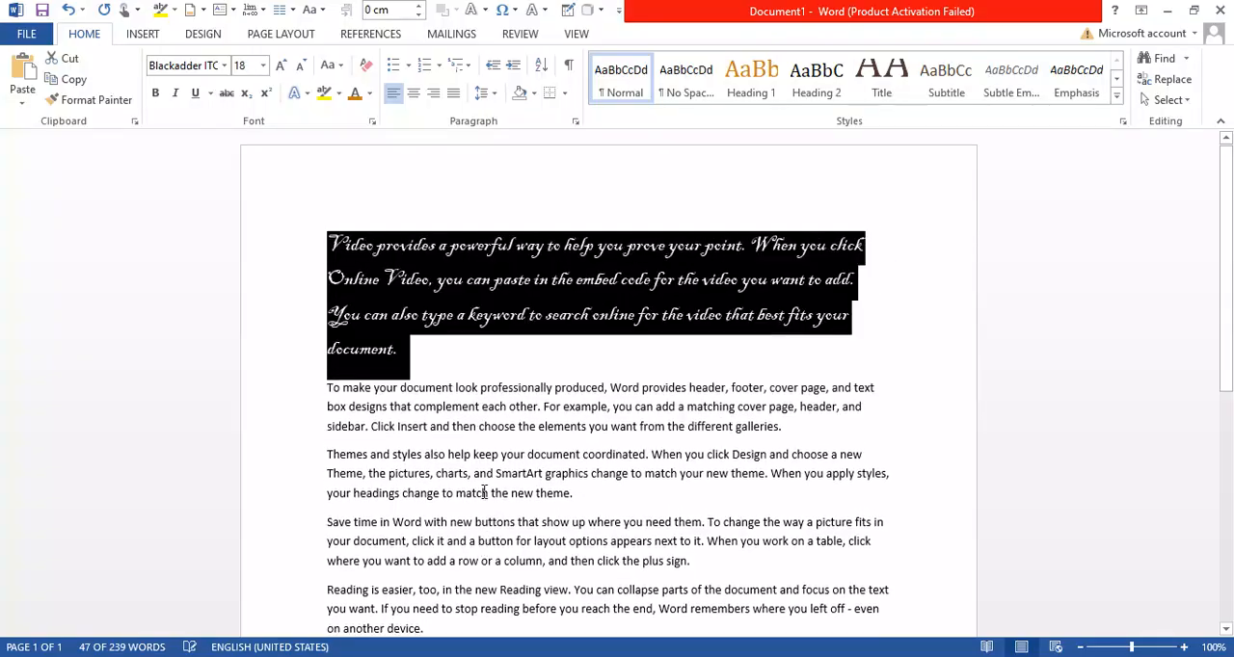
{"action": "key", "text": "ctrl+shift+period"}
{"action": "key", "text": "ctrl+shift+period"}
{"action": "key", "text": "ctrl+shift+period"}
{"action": "key", "text": "ctrl+shift+period"}
{"action": "key", "text": "ctrl+shift+period"}
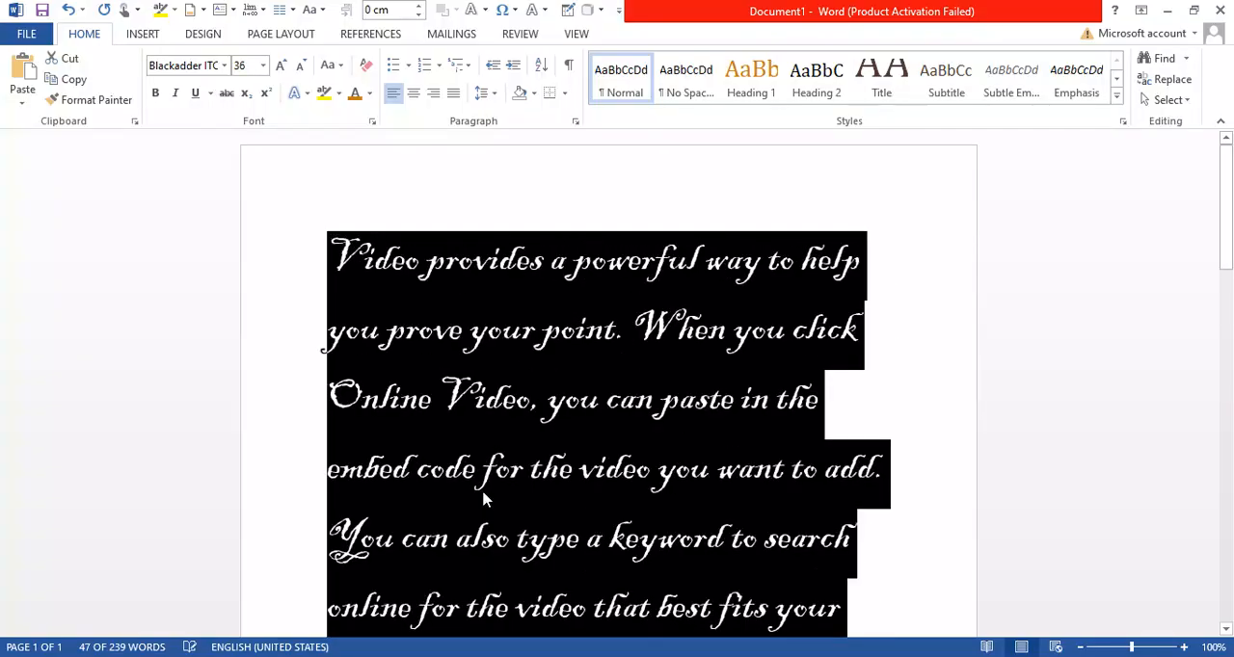
Try the Informal Roman font on the first paragraph and undo back to Blackadder ITC at 22 points
{"action": "left_click", "coordinate": [224, 65]}
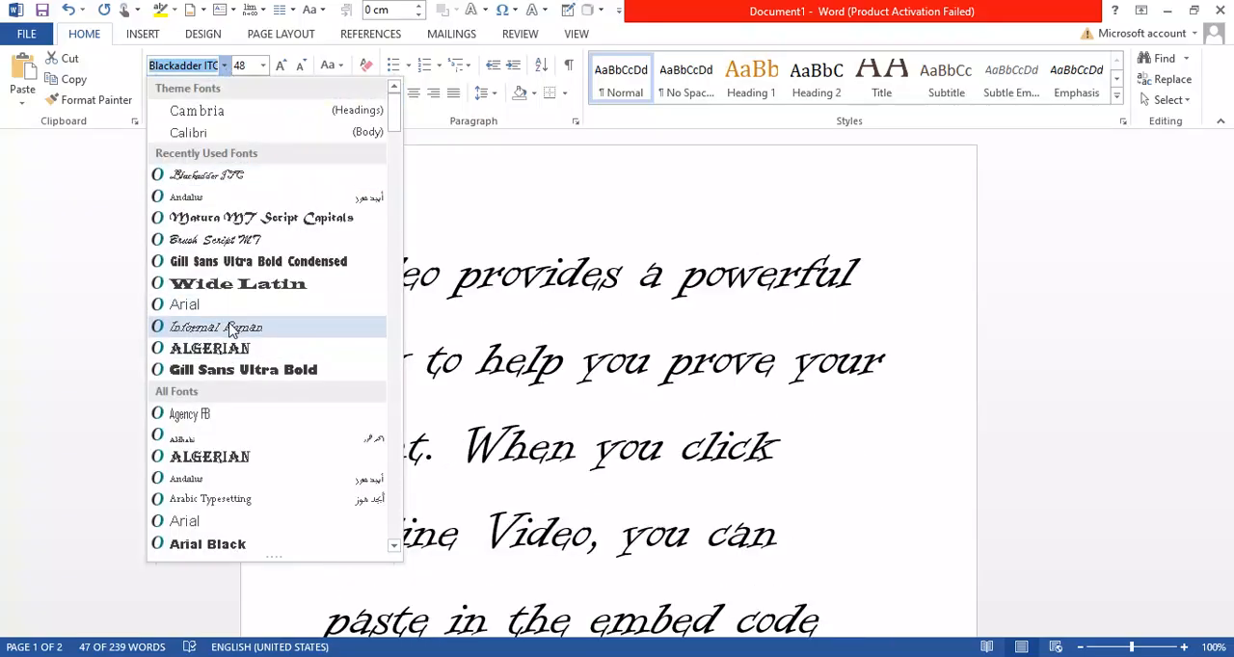
{"action": "left_click", "coordinate": [230, 329]}
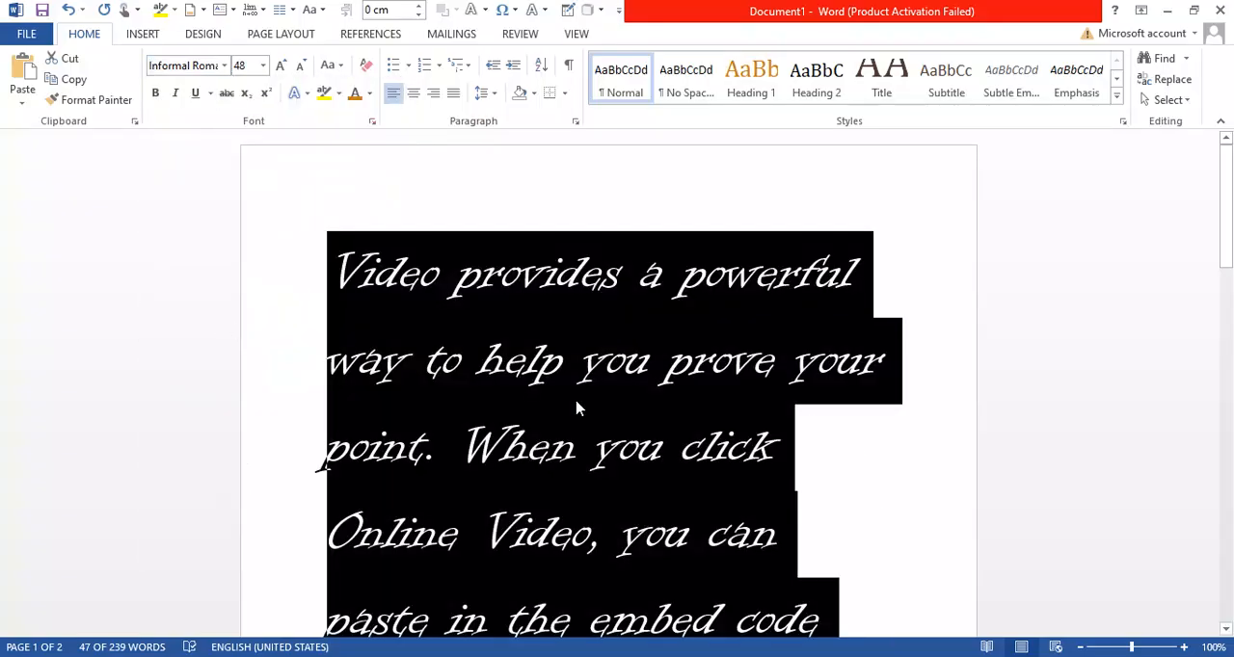
{"action": "key", "text": "ctrl+z"}
{"action": "key", "text": "ctrl+z"}
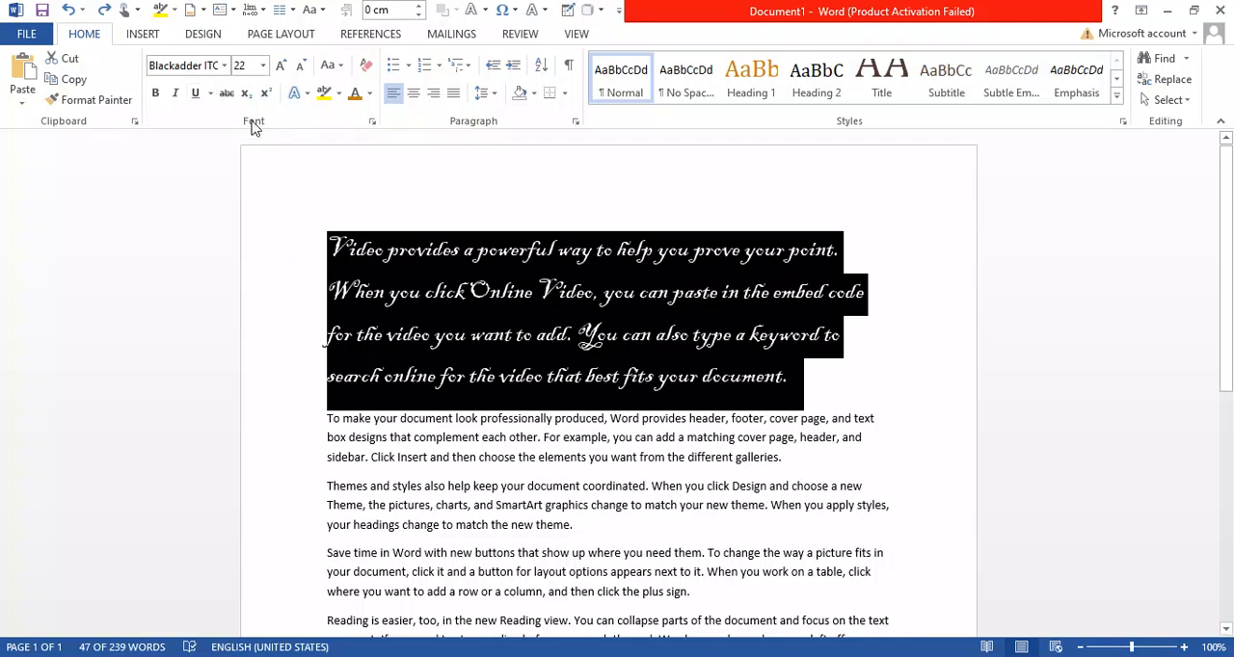
Try a custom font size of 80 on the first paragraph and undo it
{"action": "left_click", "coordinate": [263, 66]}
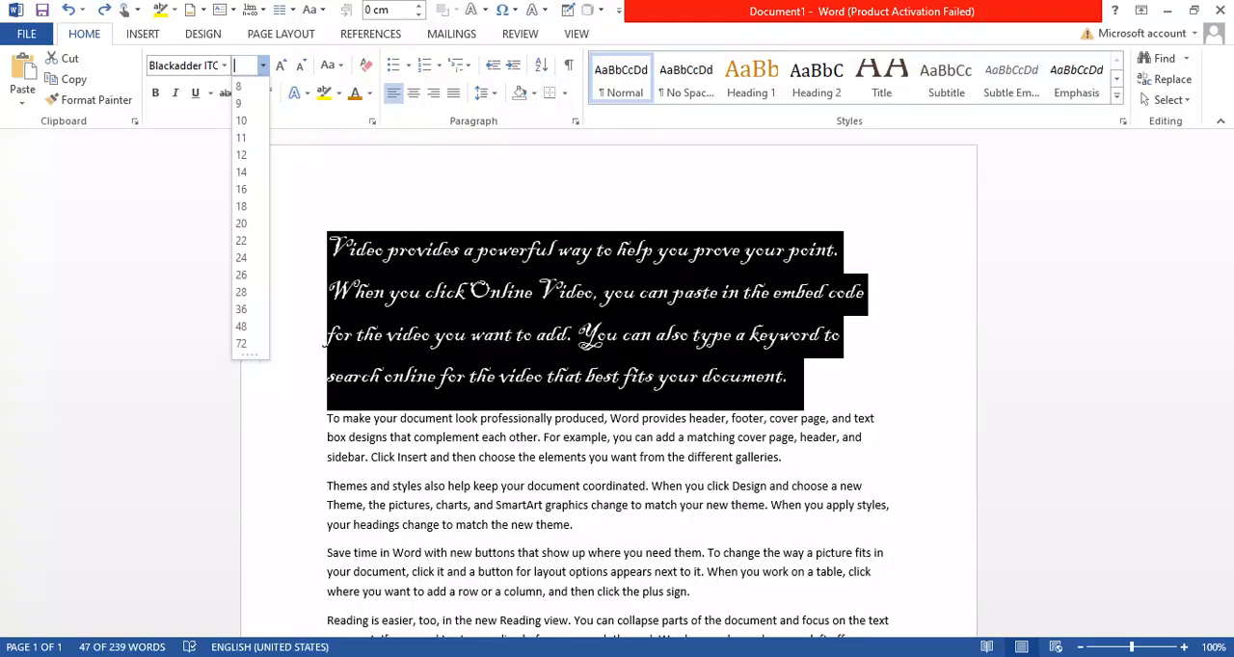
{"action": "type", "text": "80"}
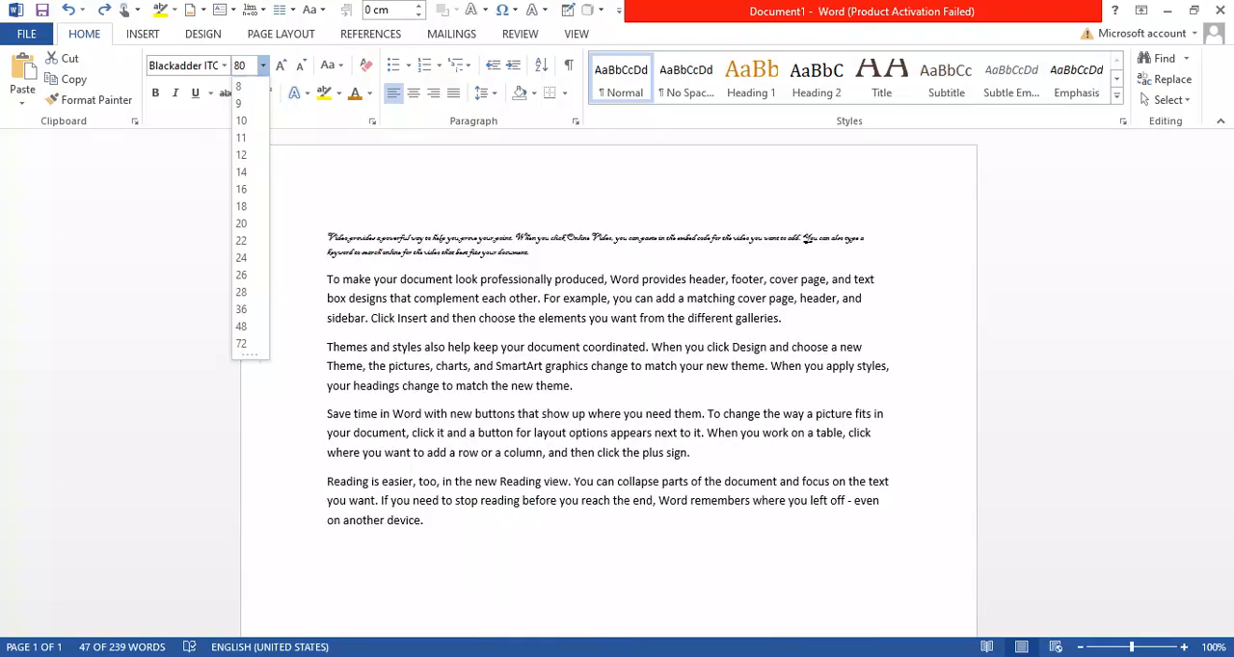
{"action": "key", "text": "Return"}
{"action": "left_click", "coordinate": [426, 382]}
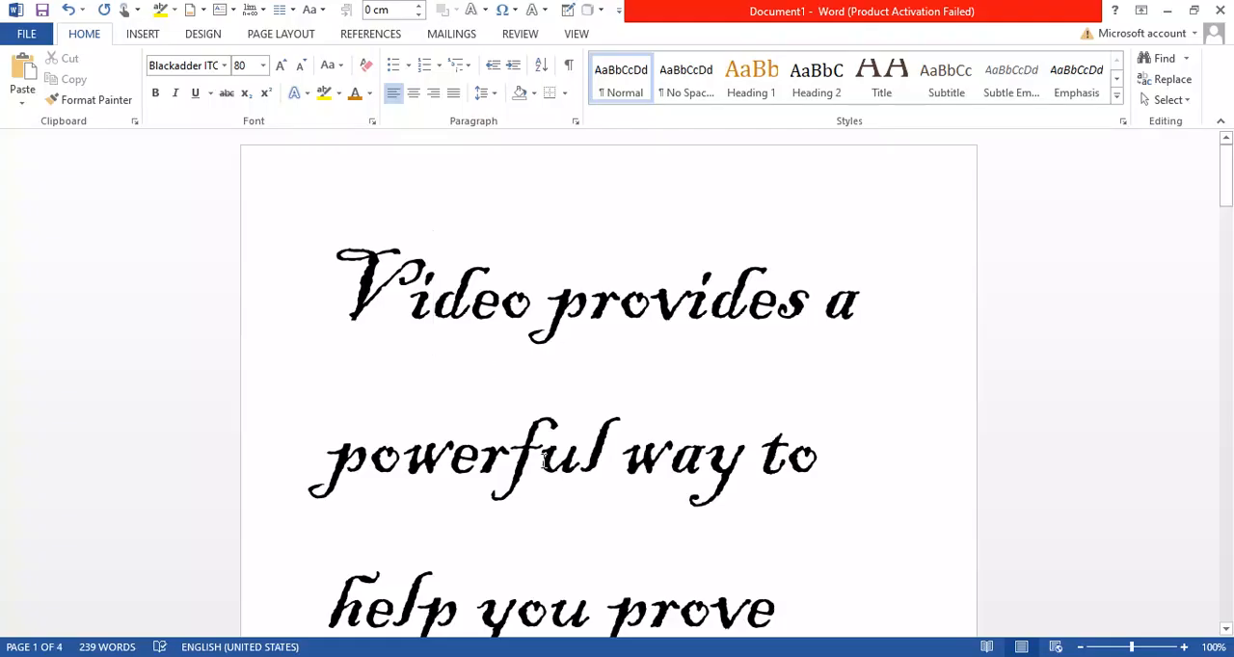
{"action": "key", "text": "ctrl+z"}
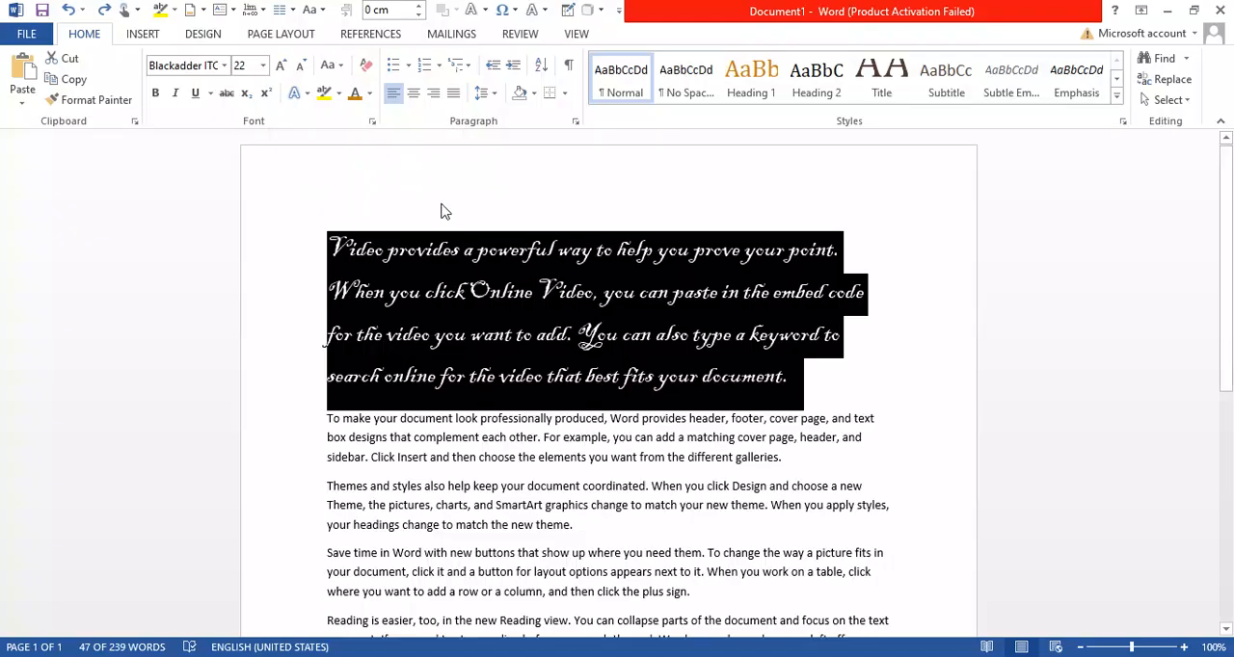
Select the second paragraph and grow its font size in increments to 18 points
{"action": "double_click", "coordinate": [542, 460]}
{"action": "left_click_drag", "start_coordinate": [800, 461], "coordinate": [479, 461]}
{"action": "left_click_drag", "start_coordinate": [316, 421], "coordinate": [261, 433]}
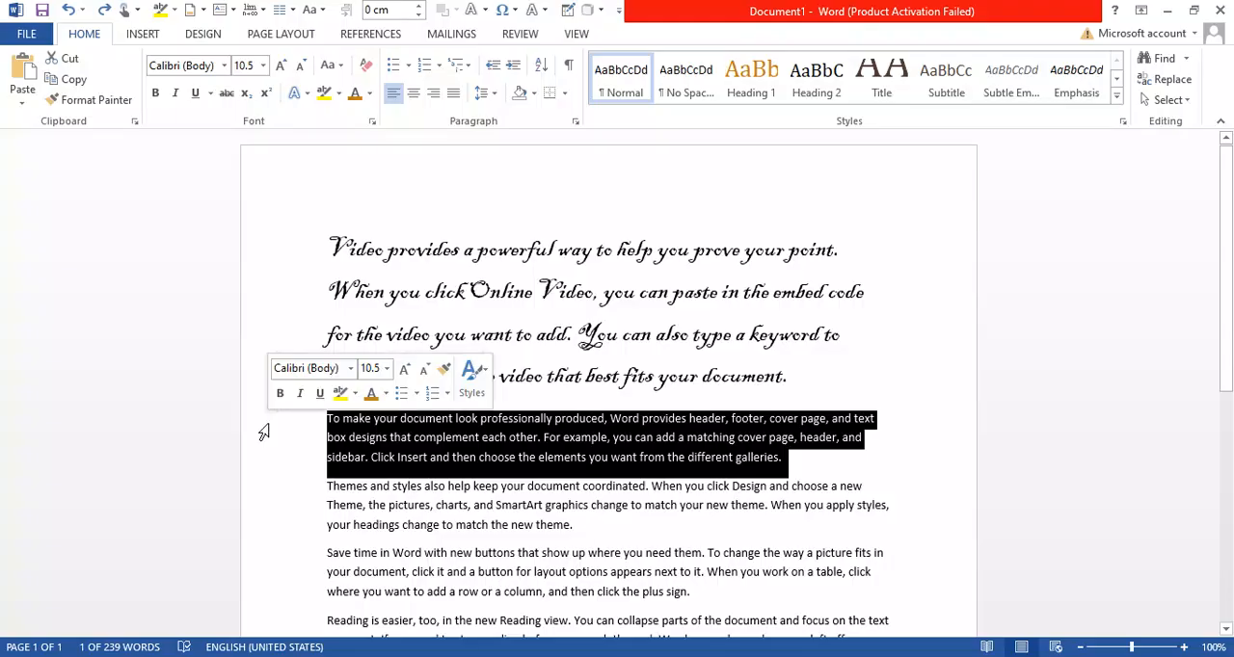
{"action": "left_click", "coordinate": [281, 65]}
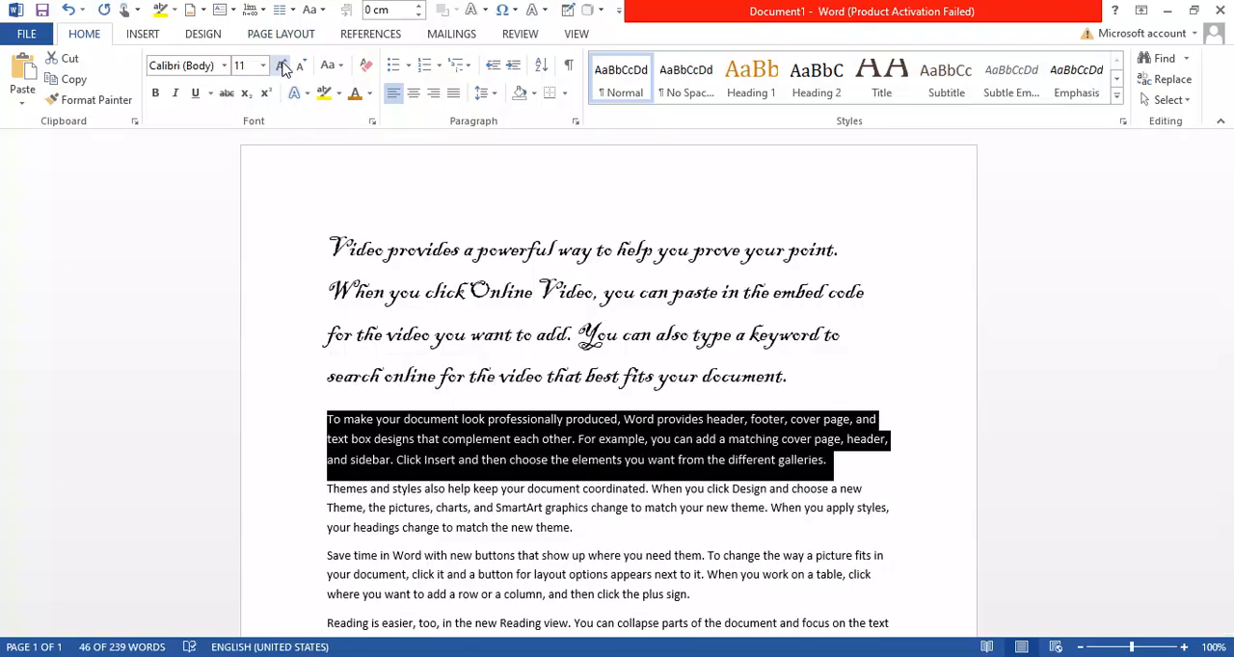
{"action": "left_click", "coordinate": [281, 65]}
{"action": "left_click", "coordinate": [282, 66]}
{"action": "left_click", "coordinate": [282, 66]}
{"action": "left_click", "coordinate": [282, 66]}
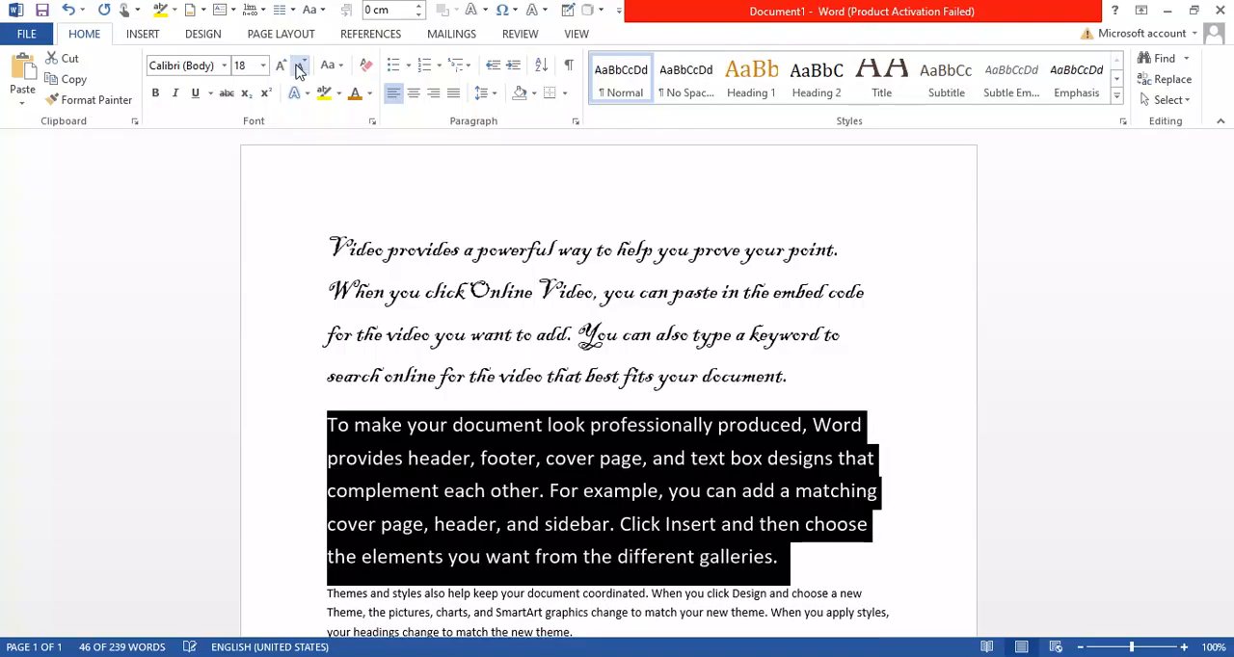
Shrink the second paragraph's font size in increments to 11 points
{"action": "left_click", "coordinate": [300, 66]}
{"action": "left_click", "coordinate": [300, 68]}
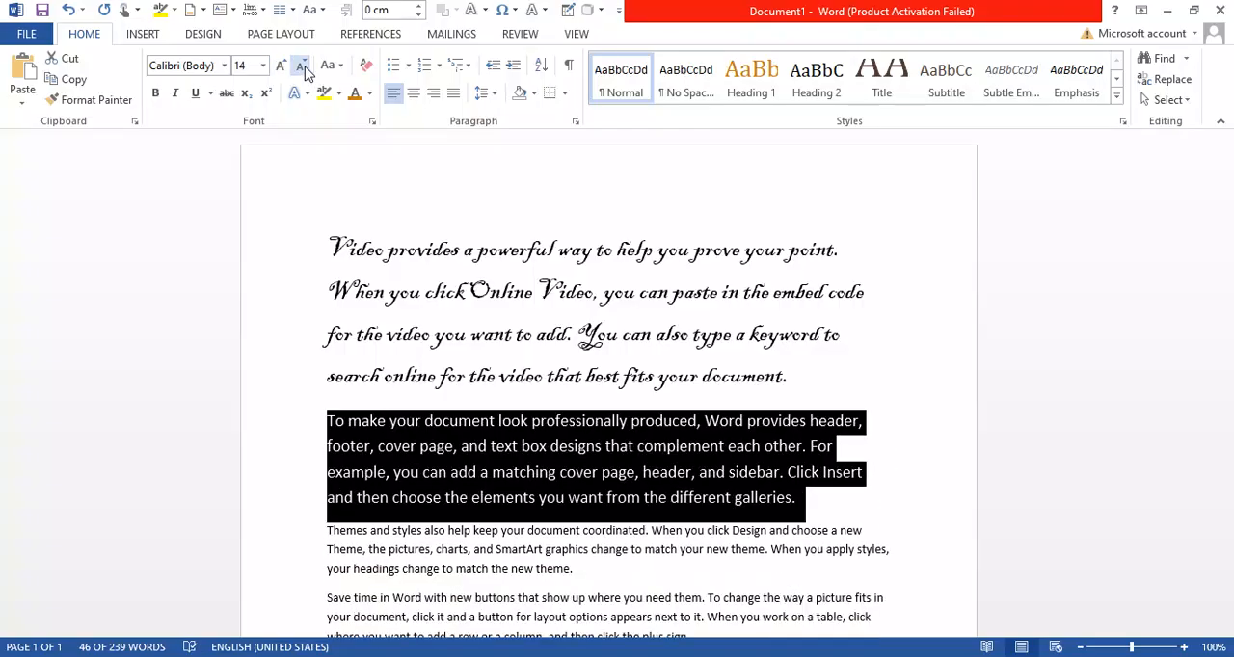
{"action": "left_click", "coordinate": [301, 67]}
{"action": "left_click", "coordinate": [302, 67]}
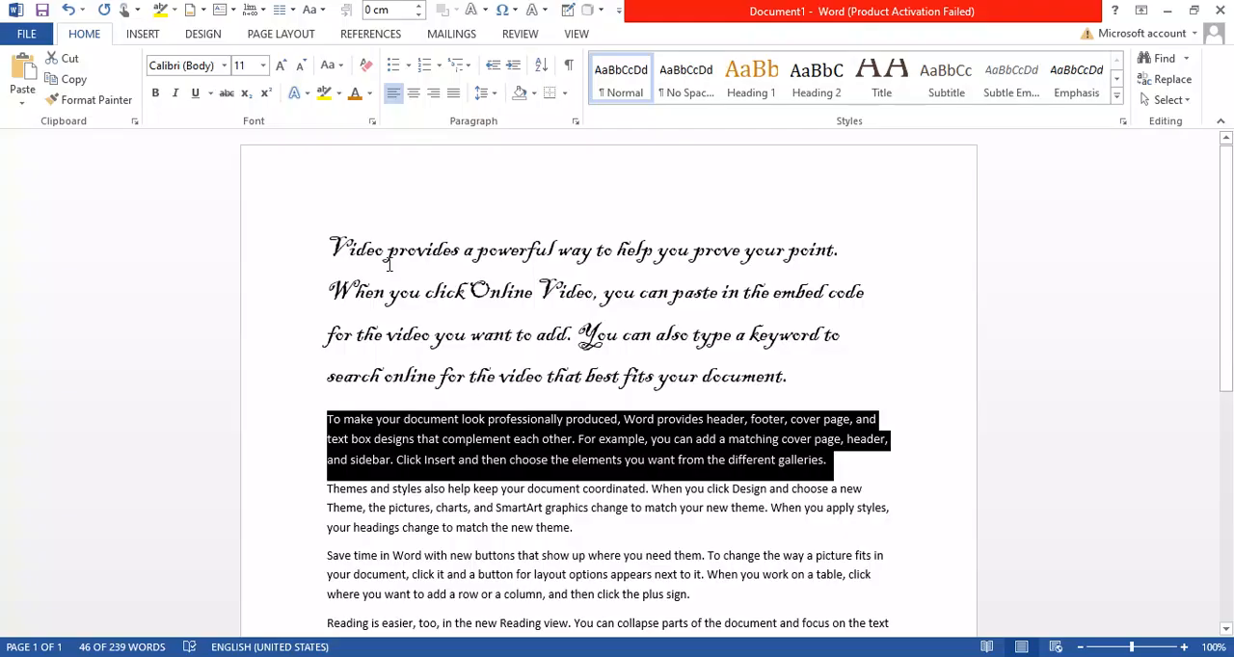
Enlarge the second paragraph's text to 16 points, keeping the whole paragraph selected
{"action": "left_click", "coordinate": [335, 74]}
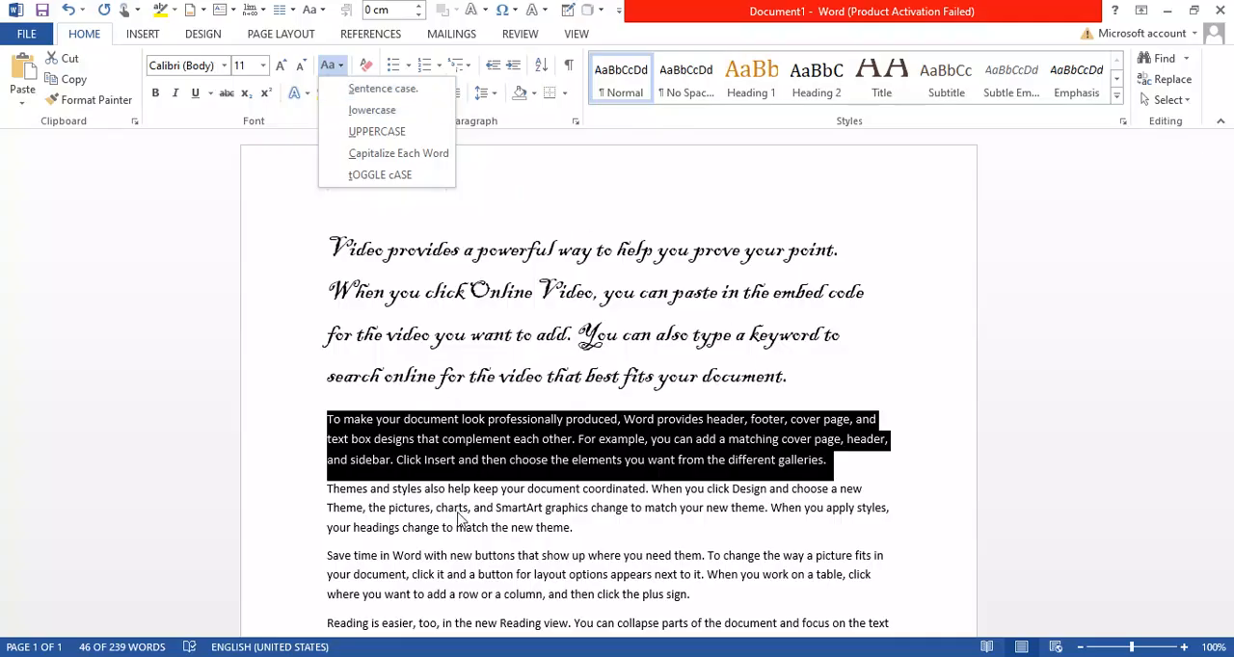
{"action": "left_click", "coordinate": [299, 438]}
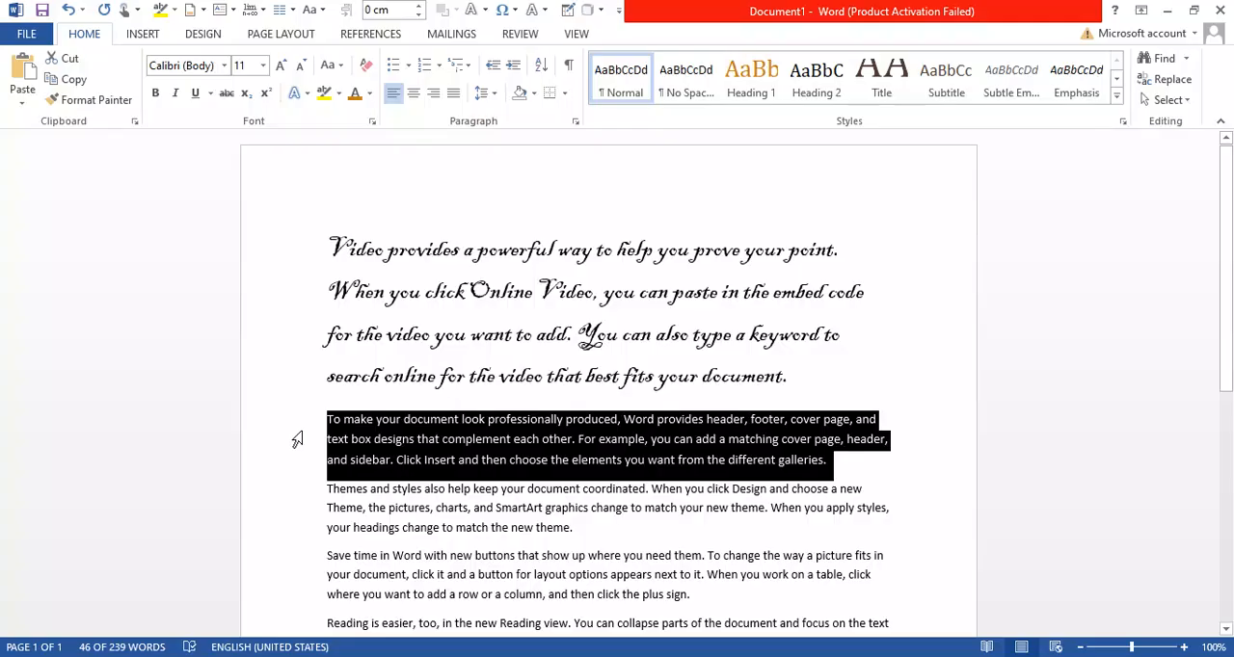
{"action": "key", "text": "ctrl+shift+period"}
{"action": "key", "text": "ctrl+shift+period"}
{"action": "key", "text": "ctrl+shift+period"}
{"action": "scroll", "coordinate": [590, 431], "scroll_direction": "down", "scroll_amount": 3}
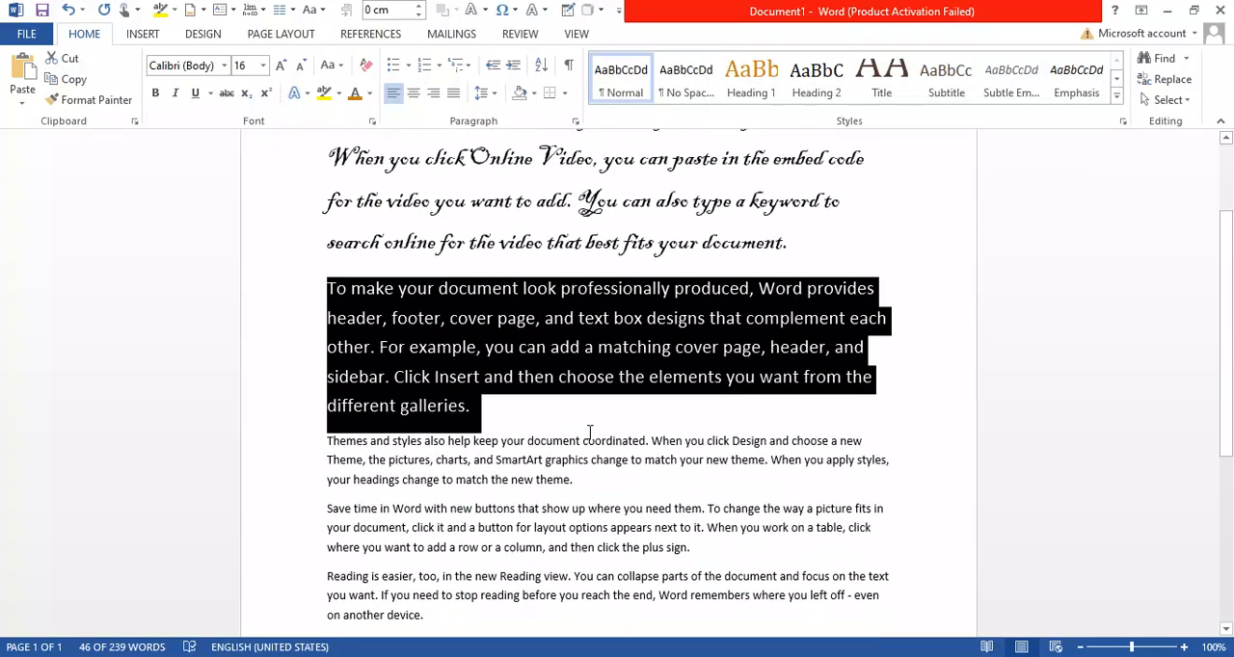
Convert the second paragraph to lowercase and switch it to sentence case
{"action": "left_click", "coordinate": [329, 64]}
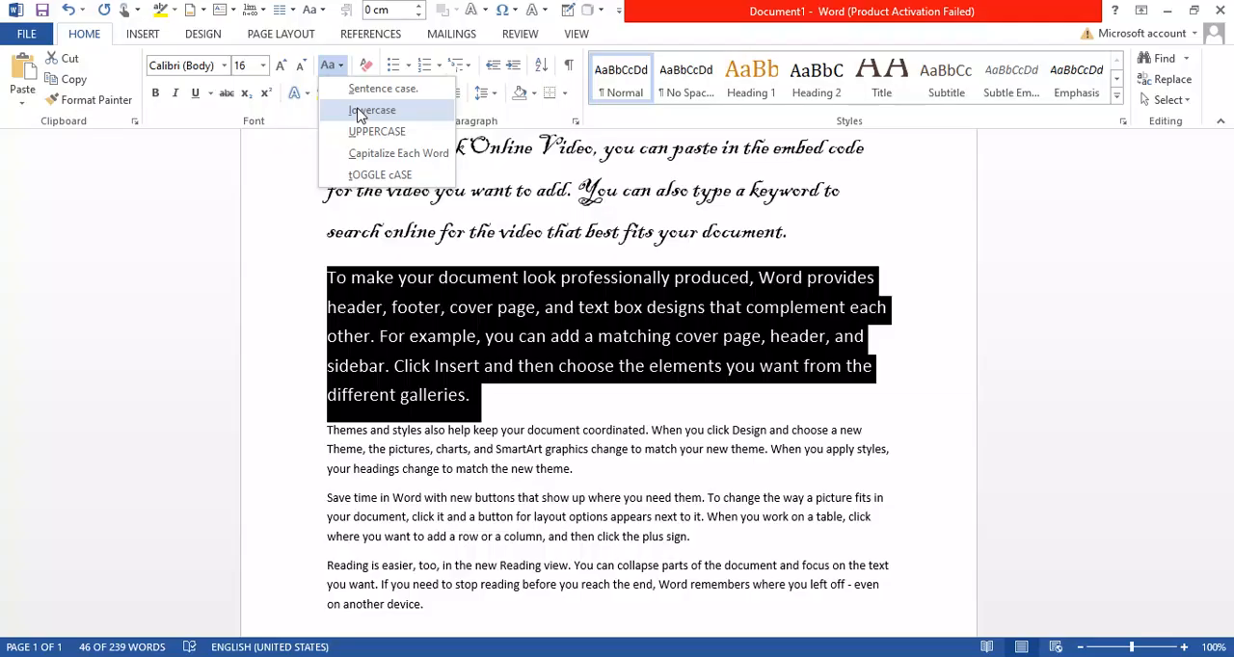
{"action": "left_click", "coordinate": [360, 112]}
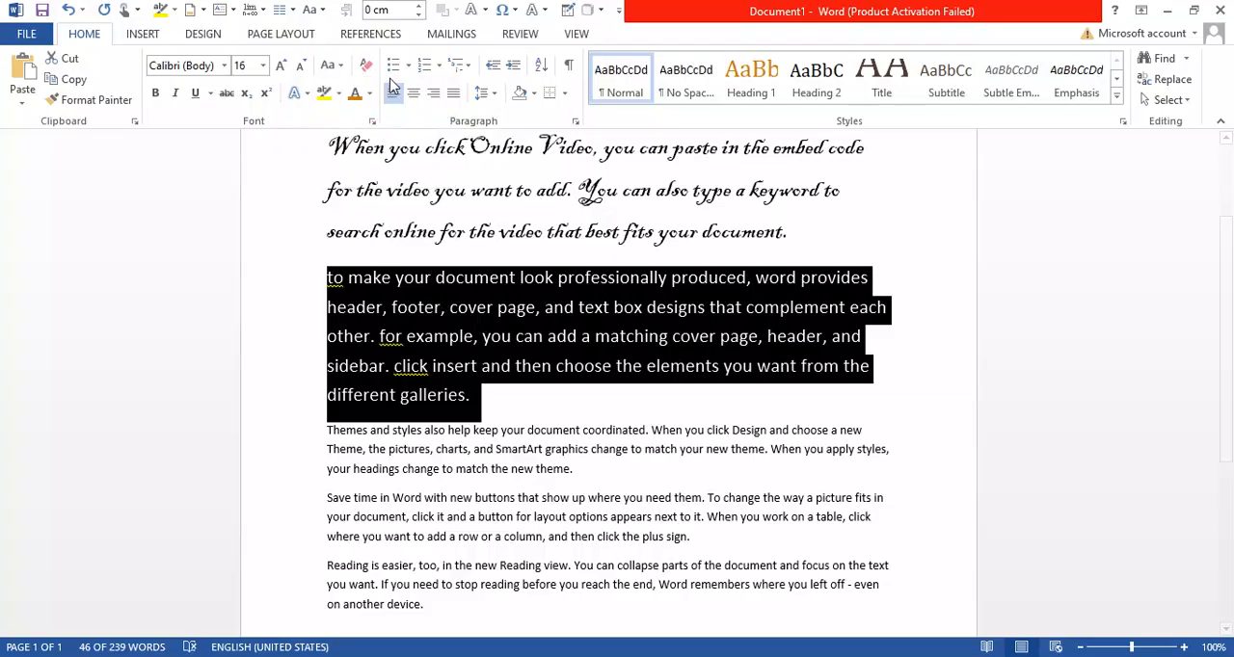
{"action": "left_click", "coordinate": [328, 65]}
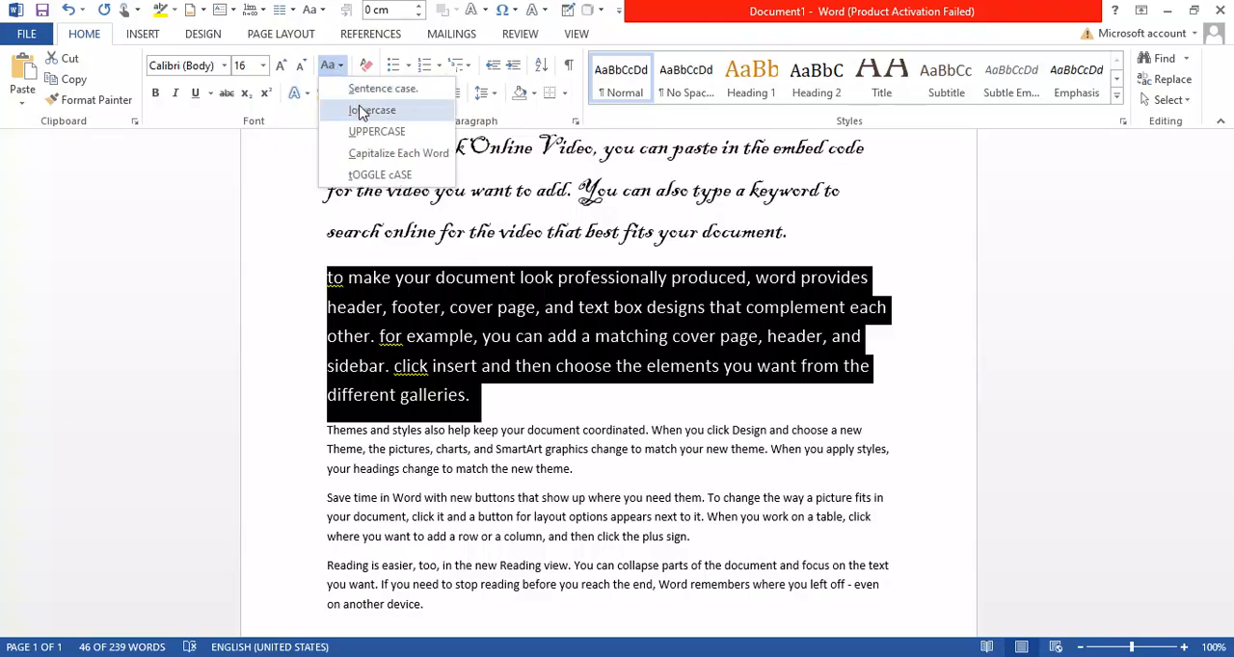
{"action": "left_click", "coordinate": [371, 91]}
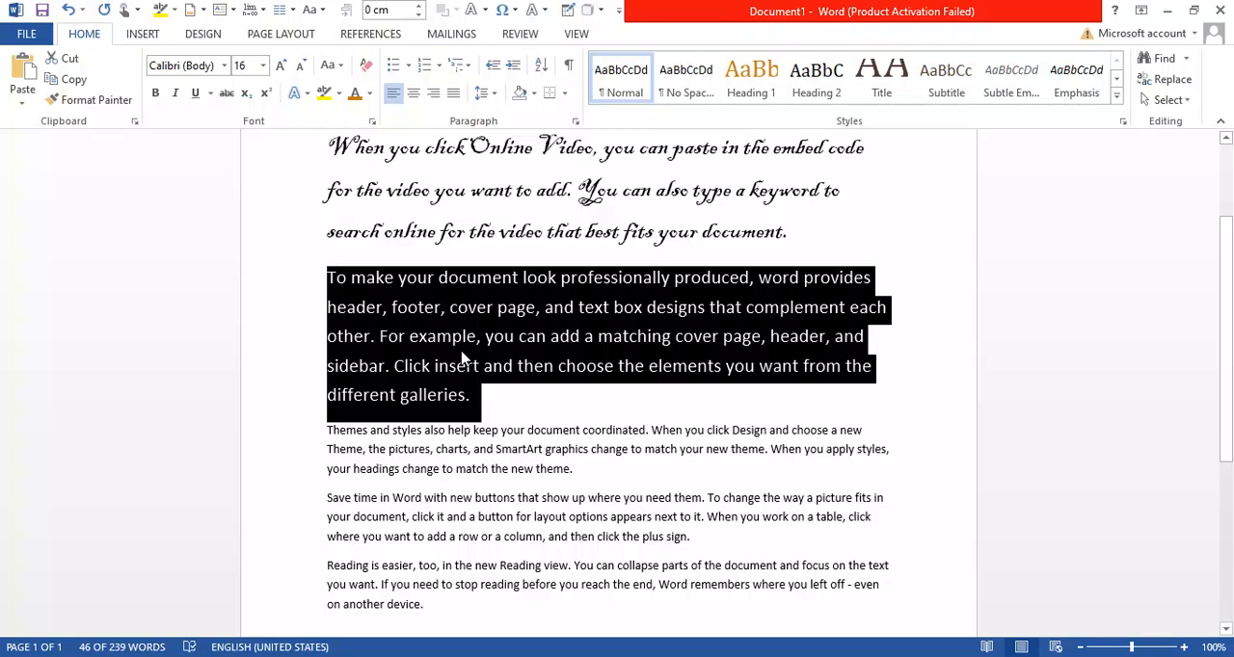
Switch the second paragraph back to lowercase and convert it to UPPERCASE
{"action": "left_click", "coordinate": [340, 65]}
{"action": "left_click", "coordinate": [371, 111]}
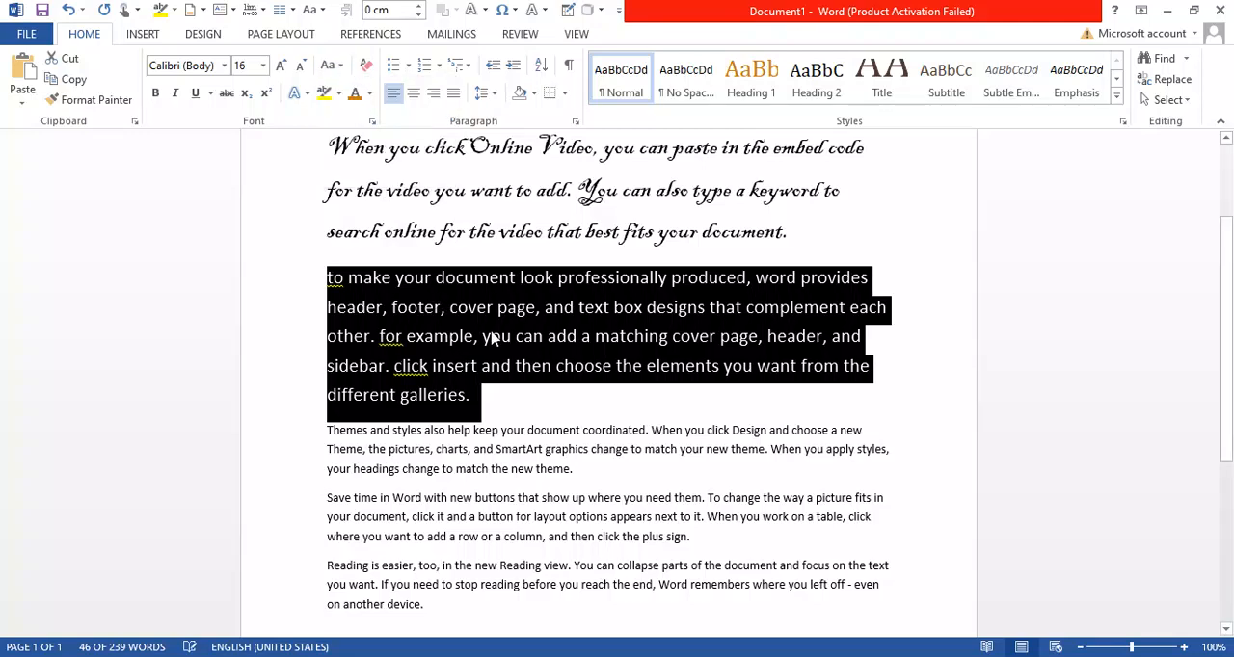
{"action": "left_click", "coordinate": [330, 65]}
{"action": "left_click", "coordinate": [355, 133]}
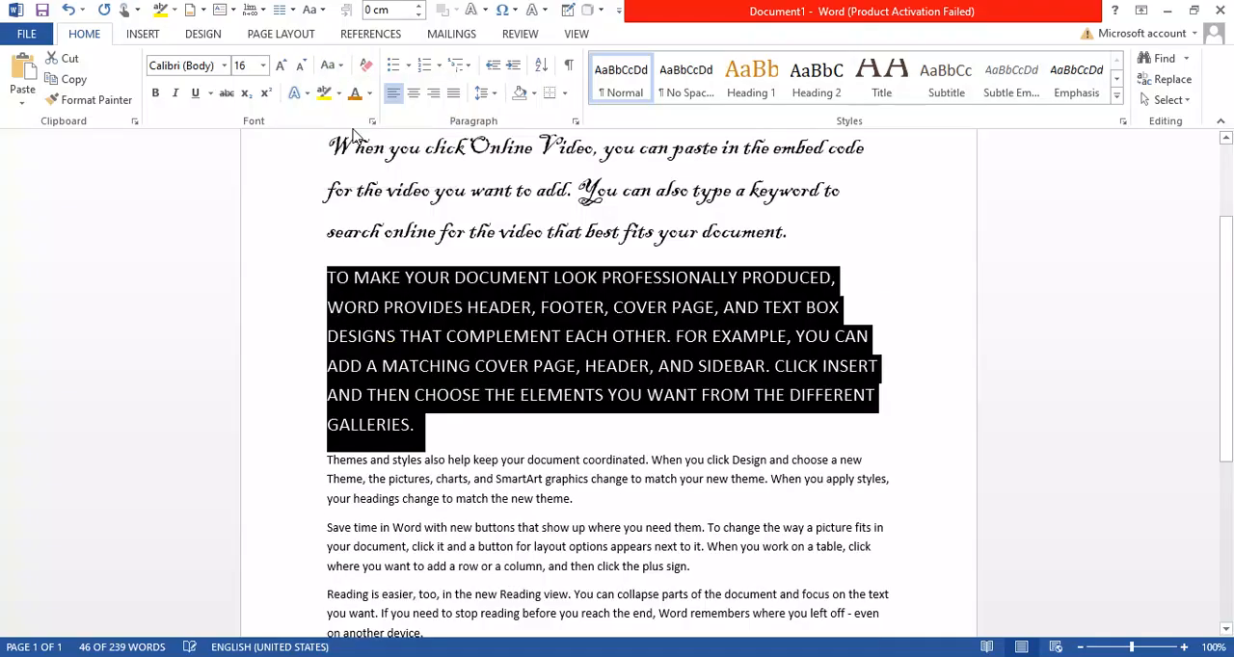
Capitalize each word of the second paragraph and apply tOGGLE cASE to it
{"action": "left_click", "coordinate": [336, 70]}
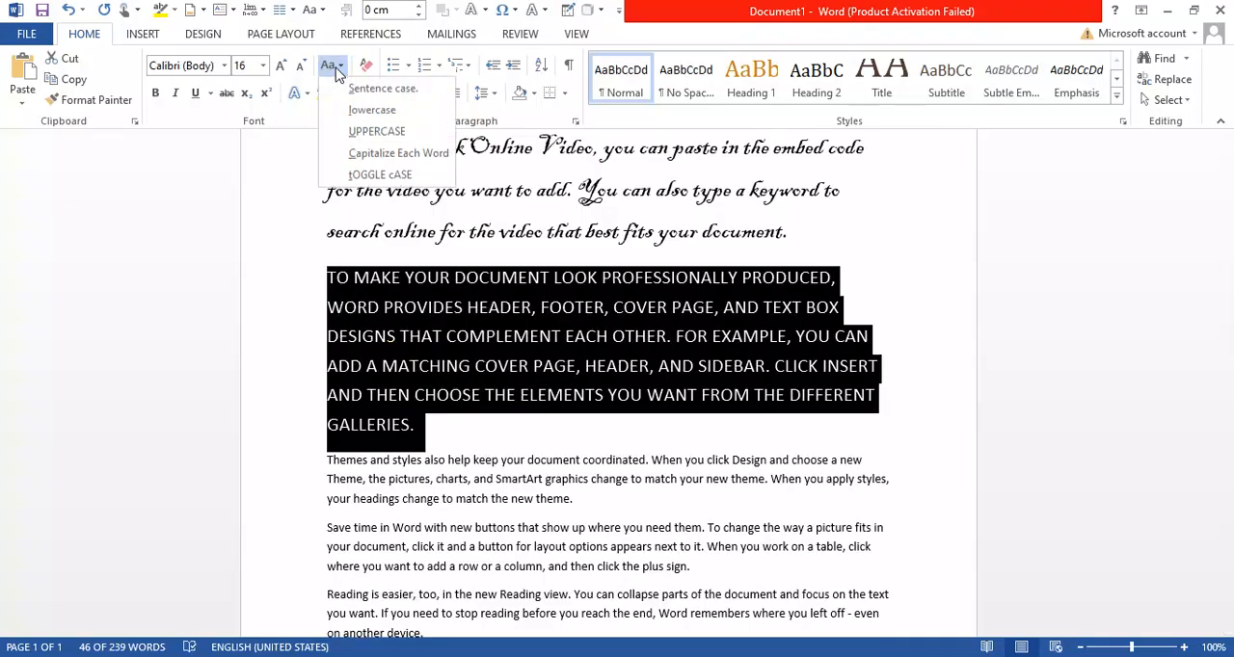
{"action": "left_click", "coordinate": [376, 156]}
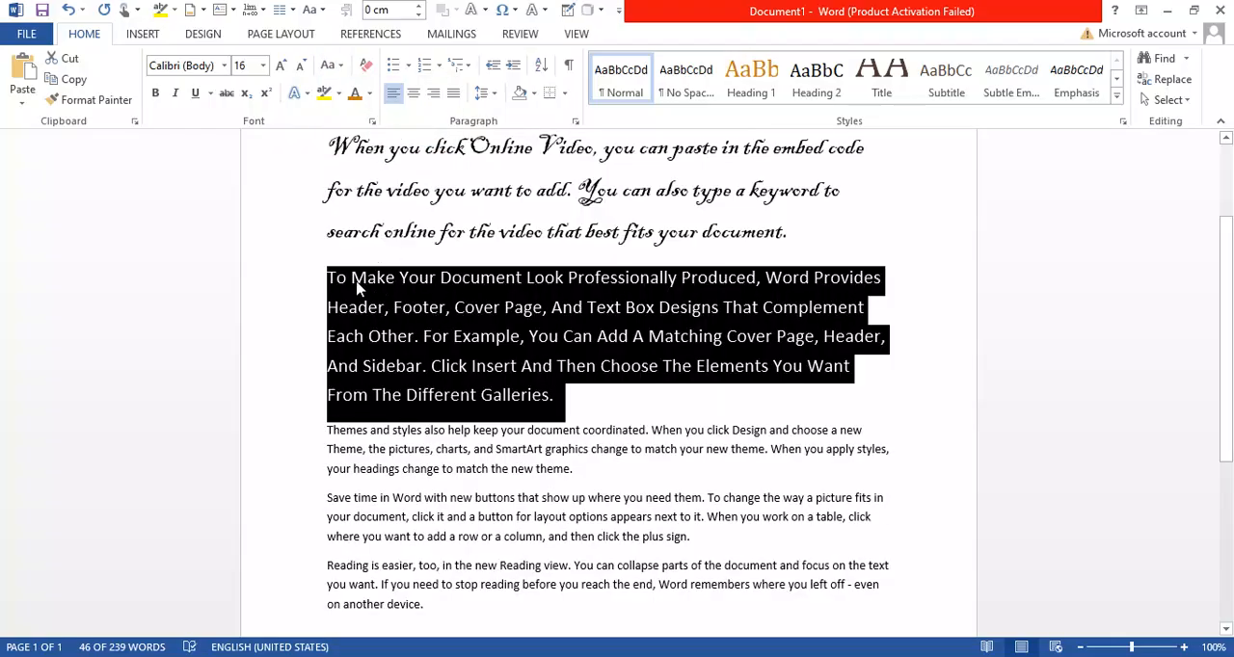
{"action": "left_click", "coordinate": [329, 65]}
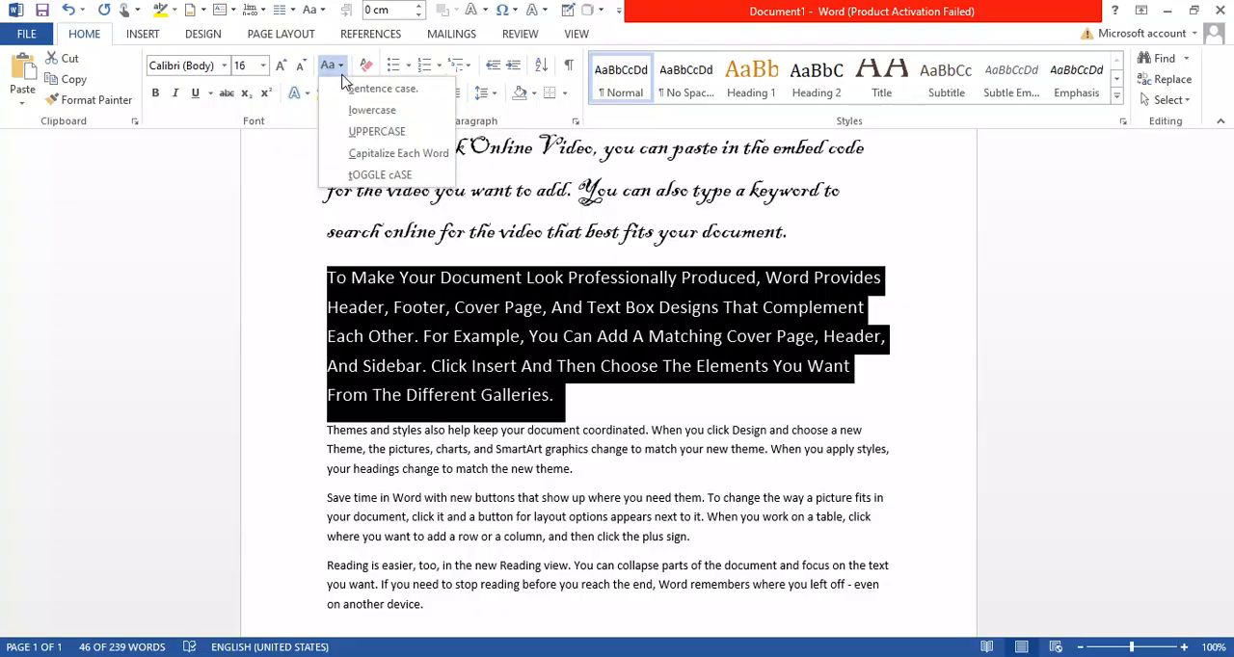
{"action": "left_click", "coordinate": [378, 175]}
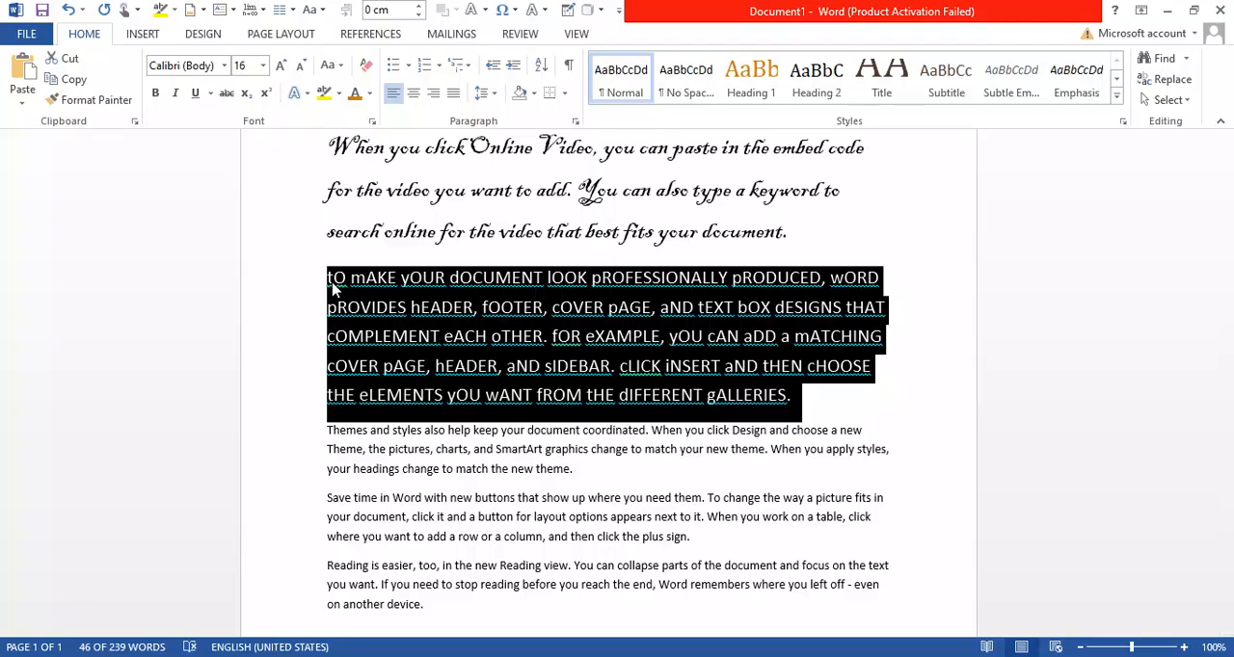
Convert the second paragraph to sentence case and deselect it
{"action": "left_click", "coordinate": [328, 66]}
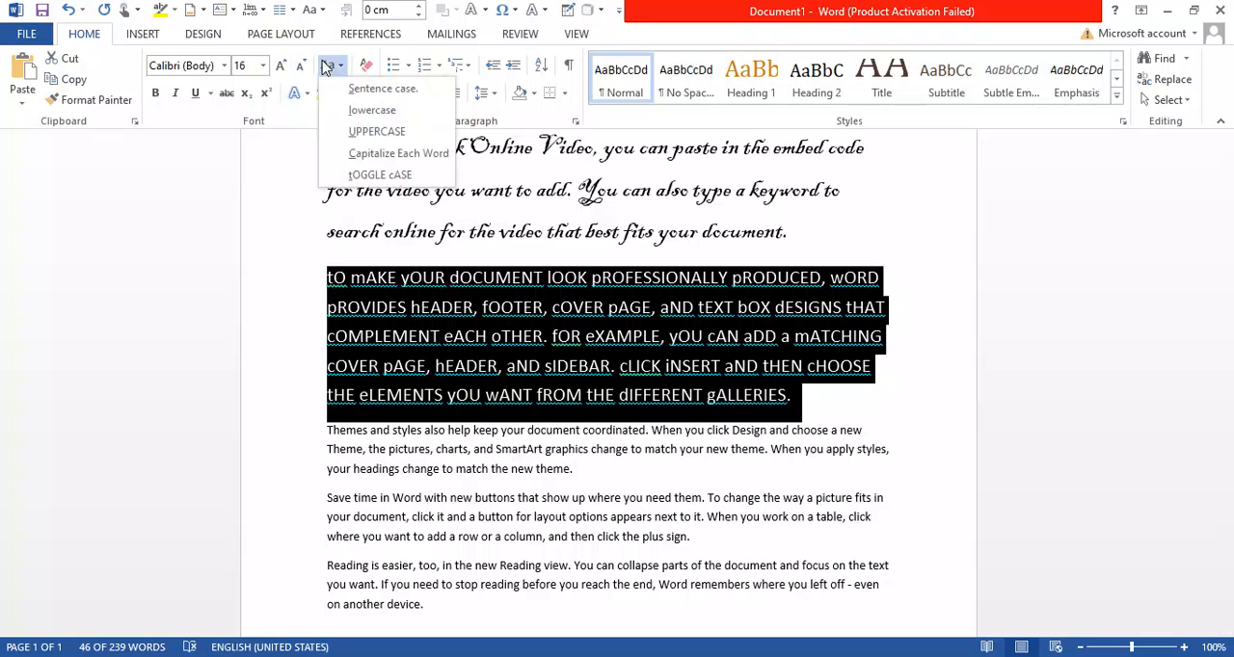
{"action": "left_click", "coordinate": [371, 88]}
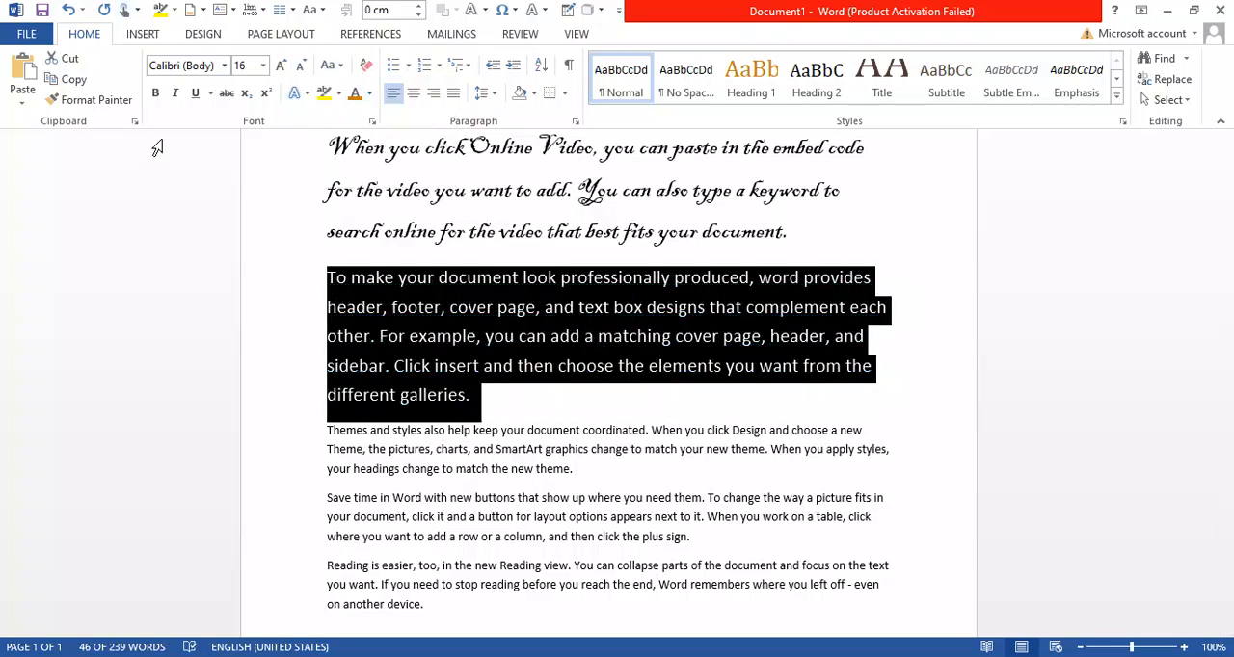
{"action": "left_click", "coordinate": [396, 372]}
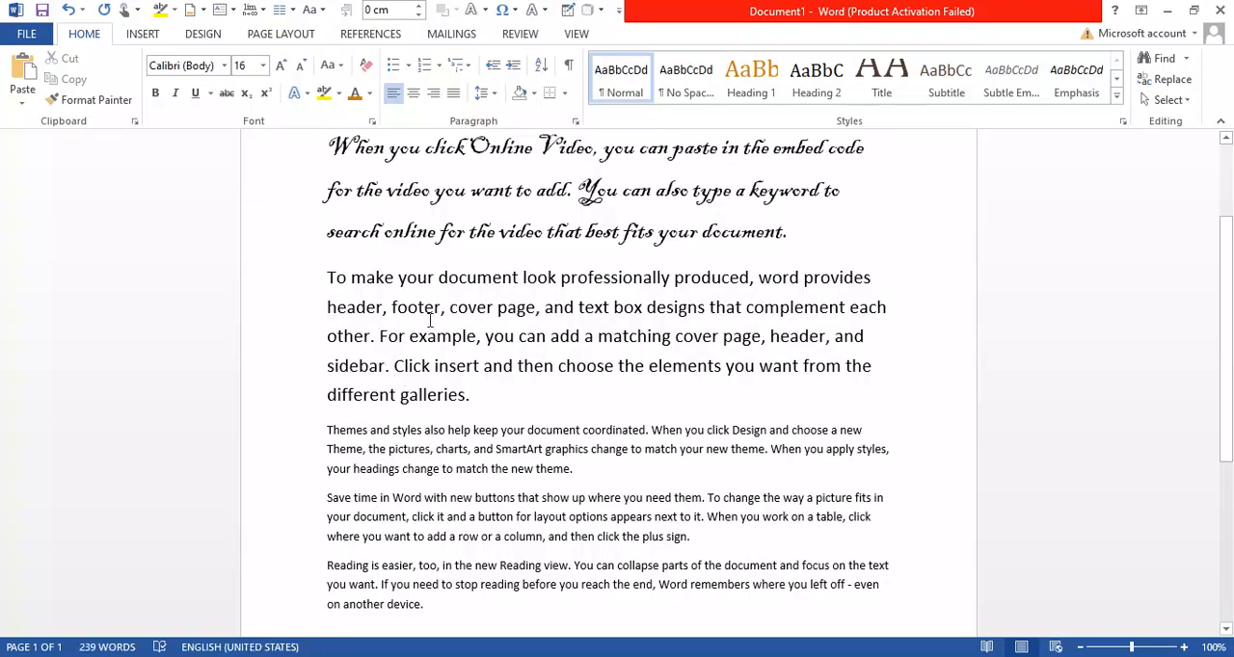
Make the words "To make" at the start of the second paragraph bold
{"action": "left_click_drag", "start_coordinate": [398, 279], "coordinate": [321, 287]}
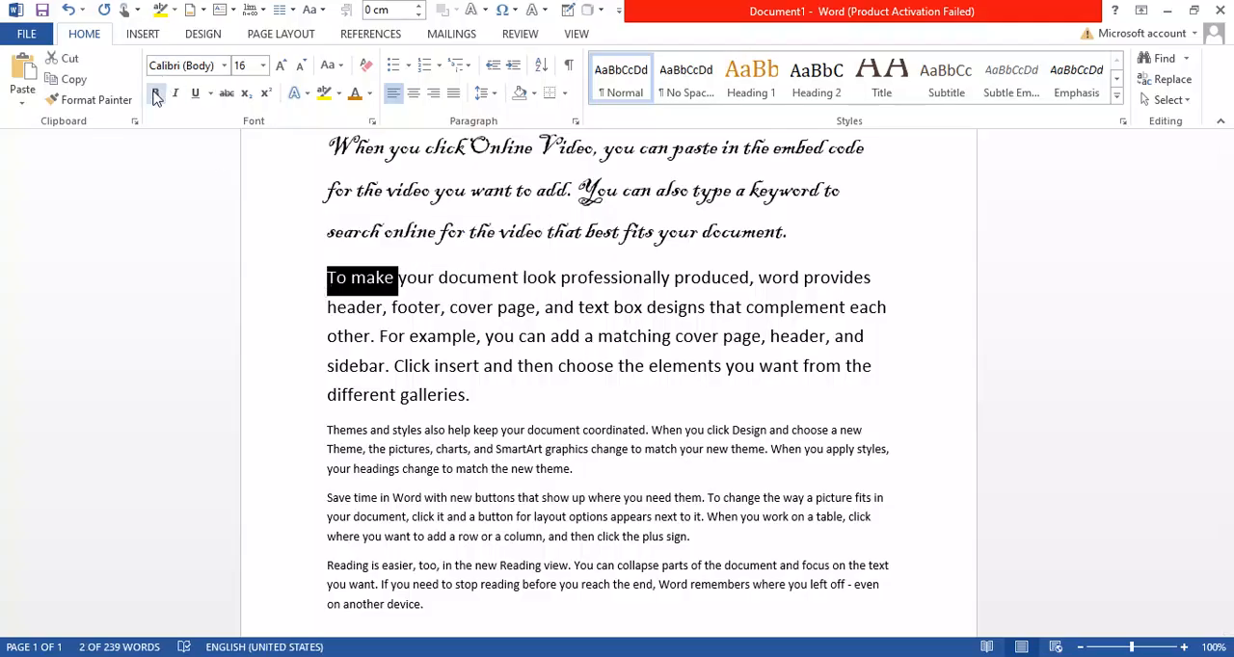
{"action": "left_click", "coordinate": [156, 93]}
{"action": "left_click", "coordinate": [351, 281]}
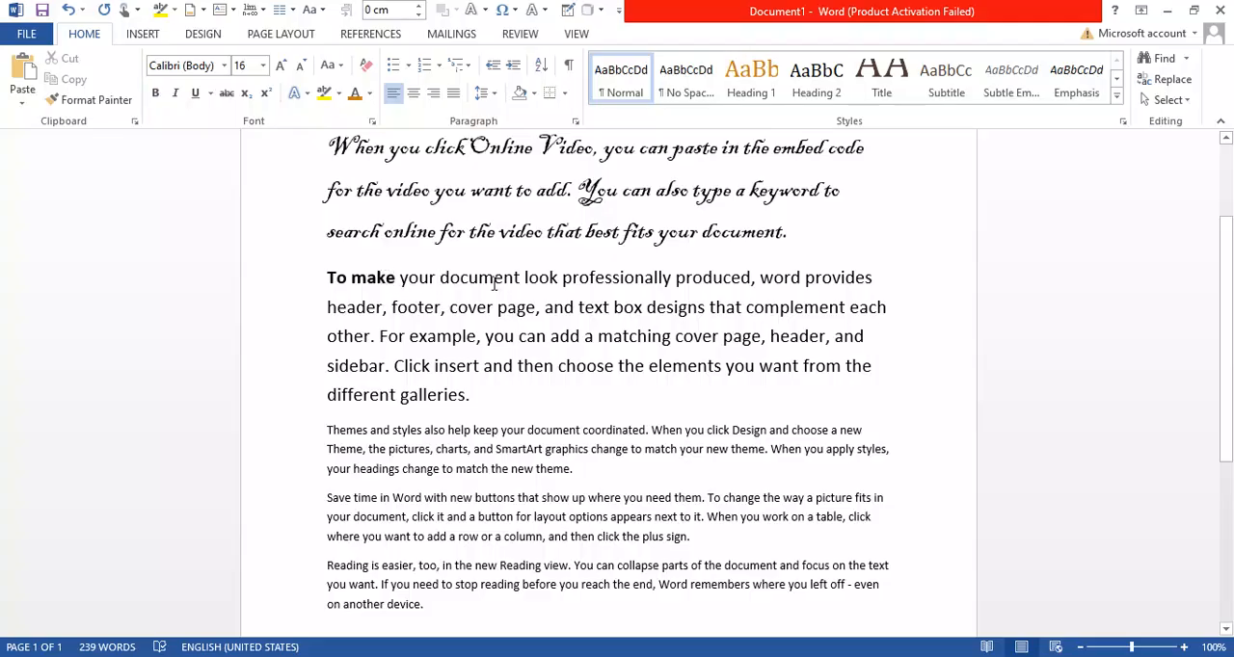
Make the second paragraph's entire first line bold, from "To make" through "word provides"
{"action": "double_click", "coordinate": [884, 277]}
{"action": "left_click", "coordinate": [885, 277]}
{"action": "left_click_drag", "start_coordinate": [885, 277], "coordinate": [336, 295]}
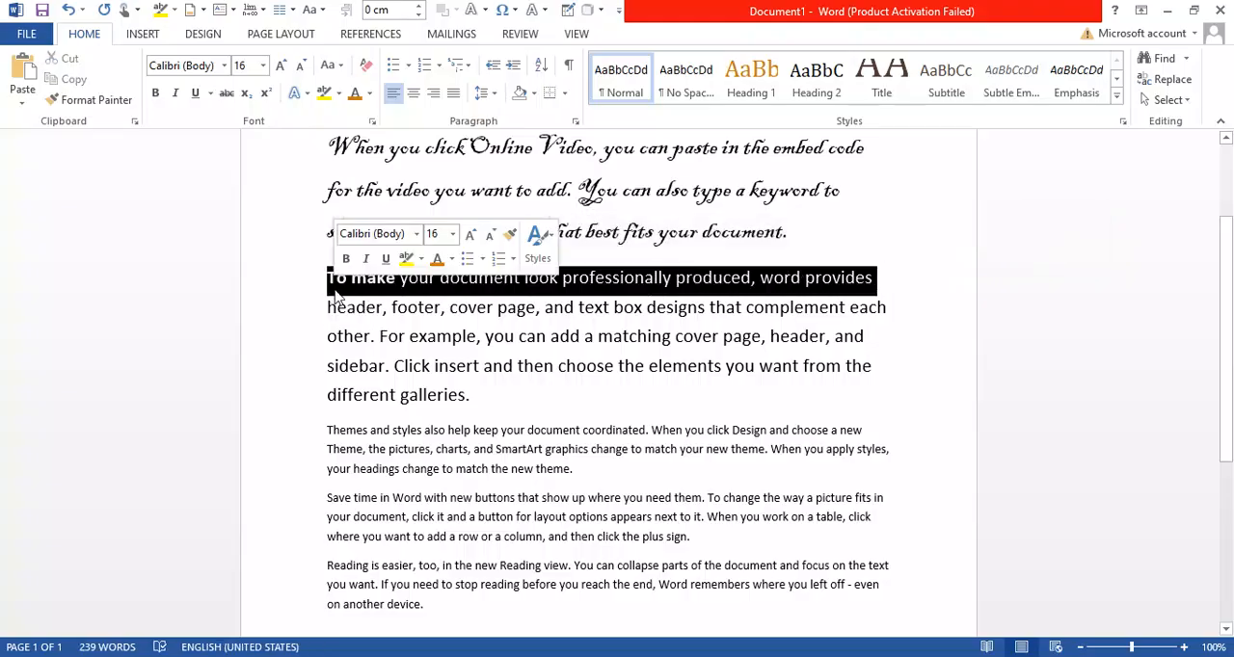
{"action": "key", "text": "ctrl+b"}
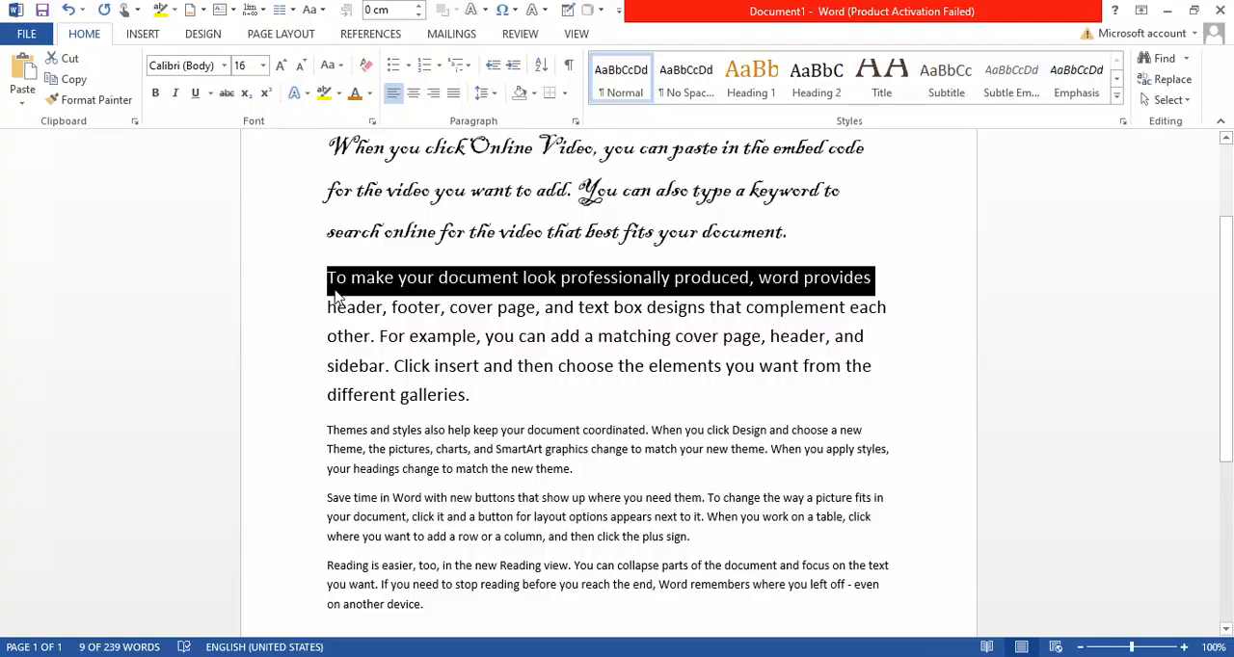
{"action": "key", "text": "ctrl+b"}
{"action": "left_click", "coordinate": [932, 308]}
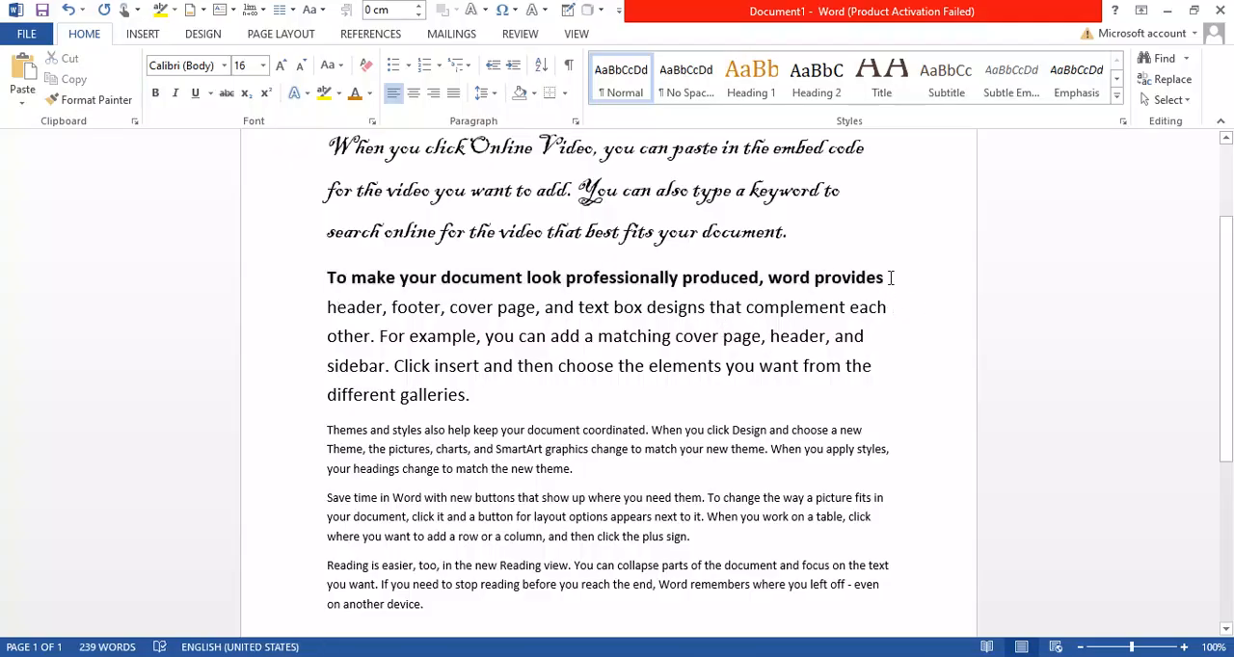
Turn italic on and off again for "To make your document look professionally produced, word" in the second paragraph
{"action": "left_click_drag", "start_coordinate": [815, 279], "coordinate": [329, 278]}
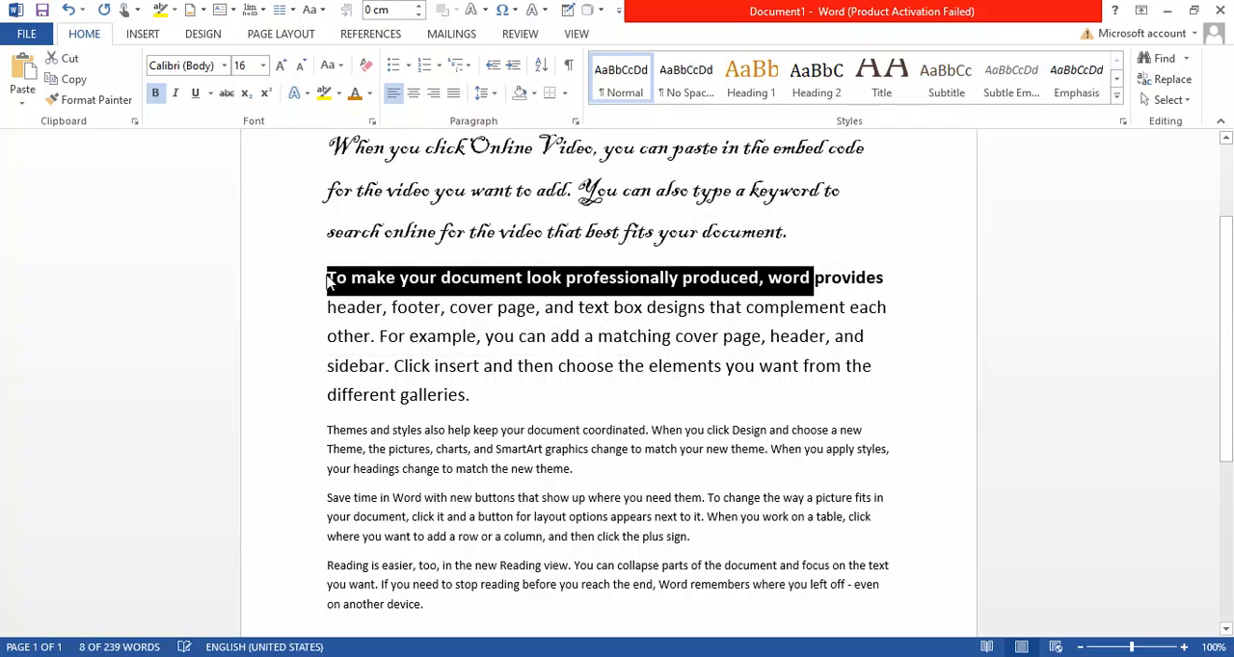
{"action": "key", "text": "ctrl+i"}
{"action": "left_click", "coordinate": [180, 95]}
{"action": "left_click", "coordinate": [180, 94]}
{"action": "left_click", "coordinate": [179, 95]}
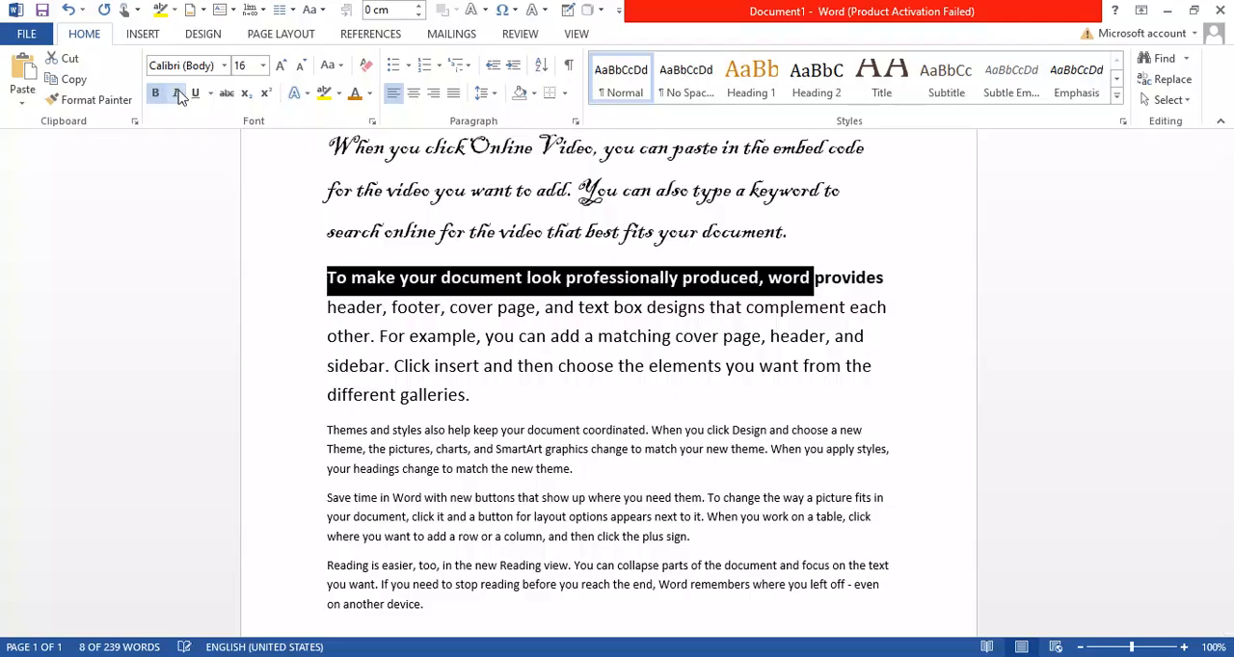
{"action": "left_click", "coordinate": [406, 322]}
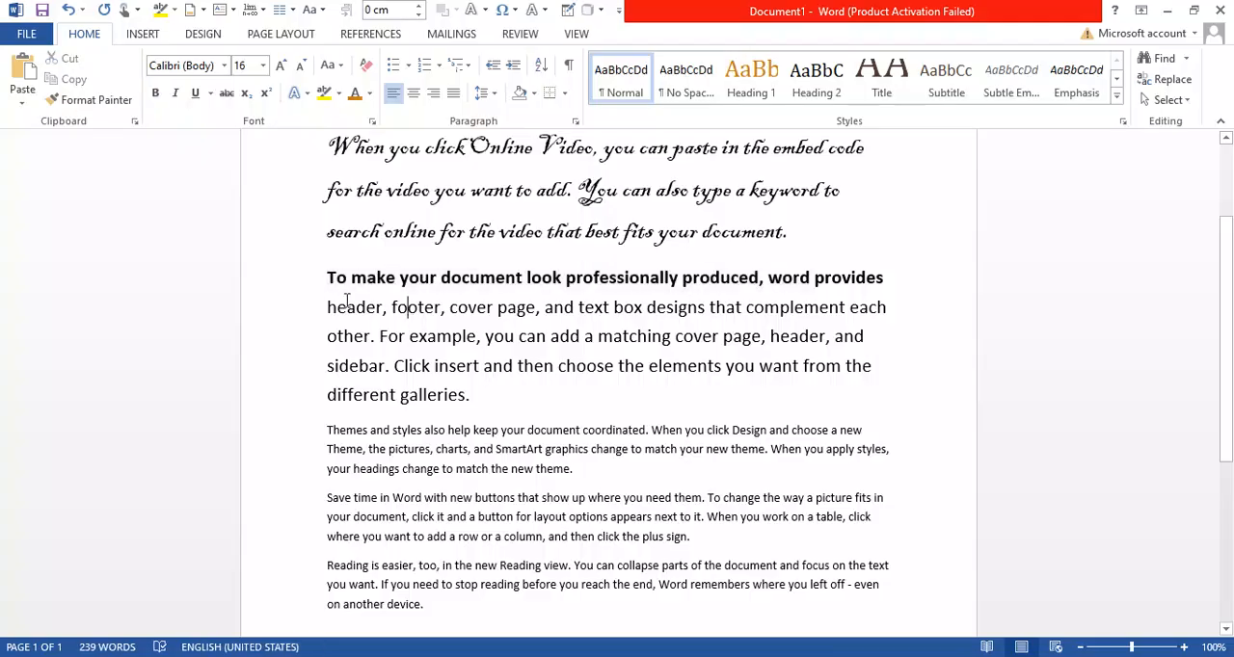
Underline the words "To make your document" at the start of the second paragraph
{"action": "left_click_drag", "start_coordinate": [331, 281], "coordinate": [439, 278]}
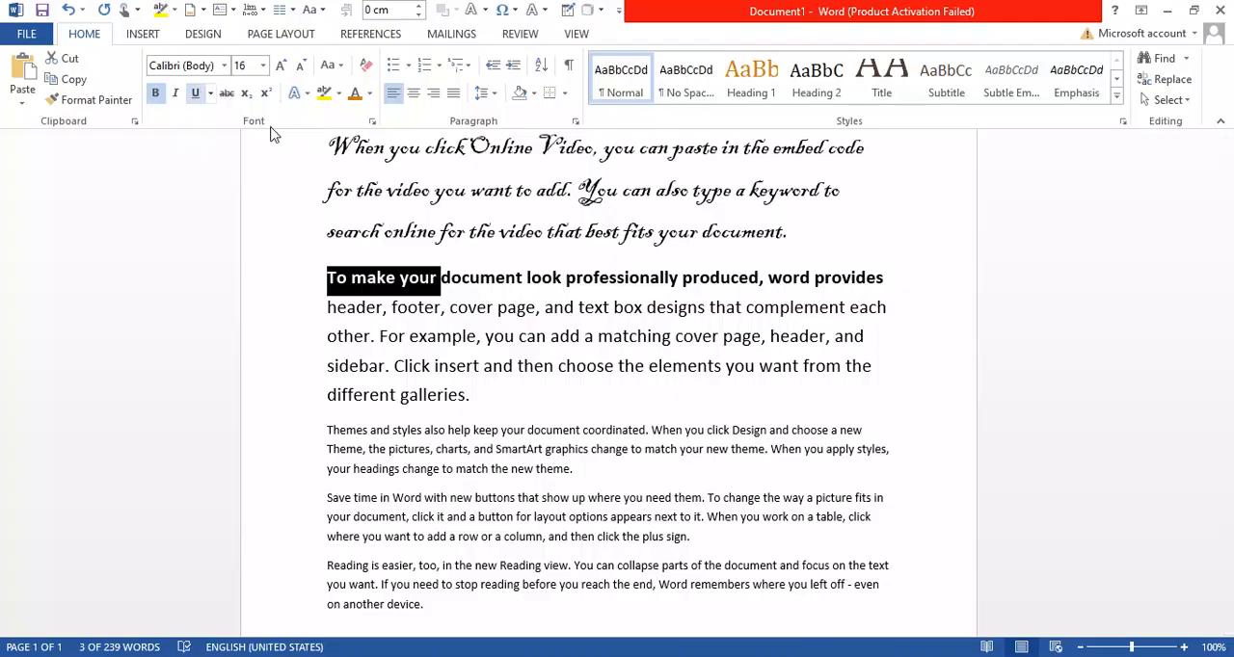
{"action": "left_click", "coordinate": [457, 366]}
{"action": "left_click_drag", "start_coordinate": [326, 277], "coordinate": [525, 280]}
{"action": "left_click", "coordinate": [195, 93]}
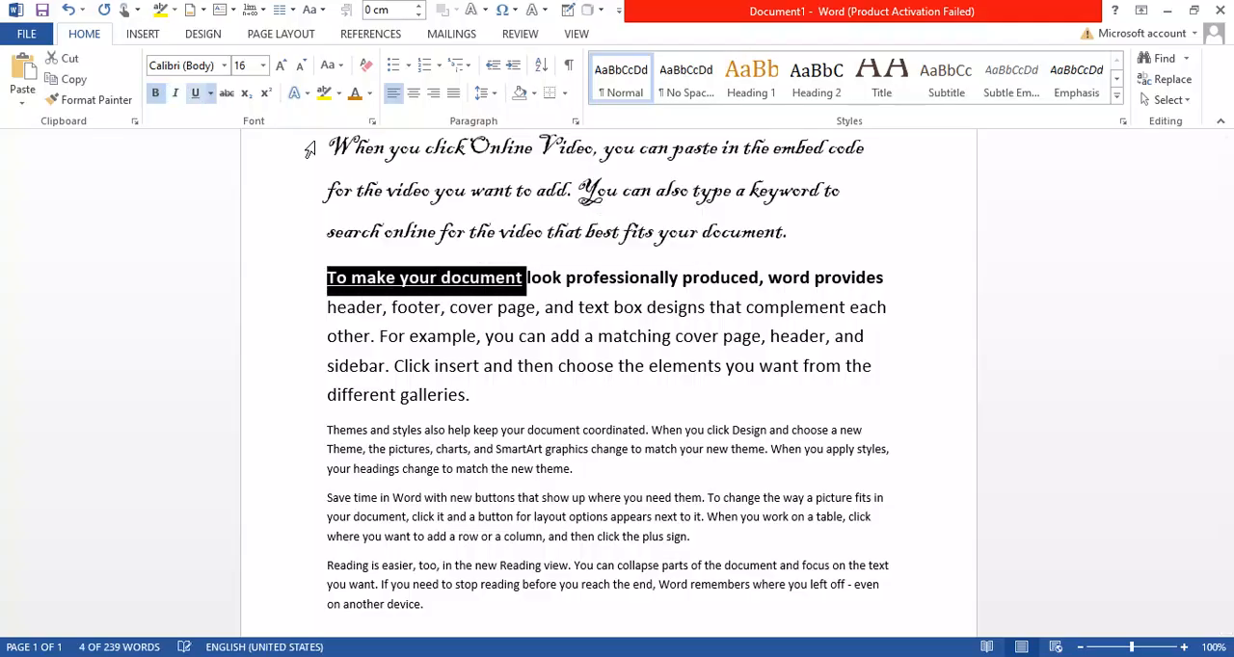
{"action": "left_click", "coordinate": [453, 337]}
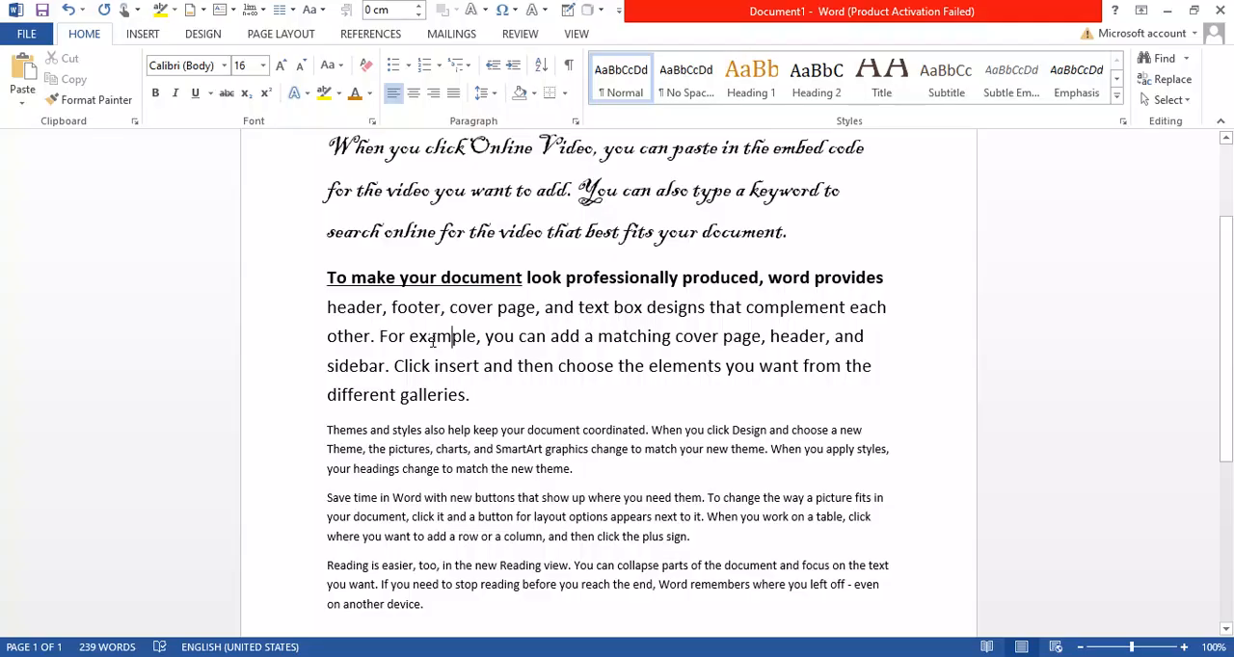
Underline the entire document's text, and undo the underlining back to only the words "To make your"
{"action": "key", "text": "ctrl+a"}
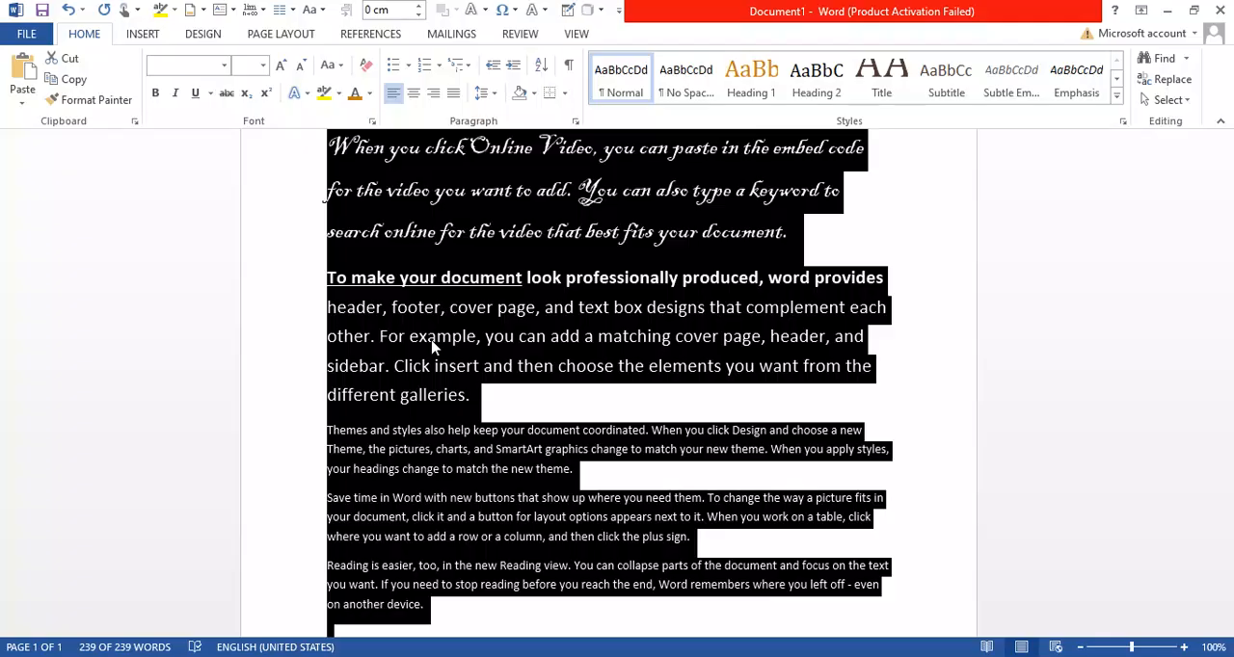
{"action": "key", "text": "ctrl+u"}
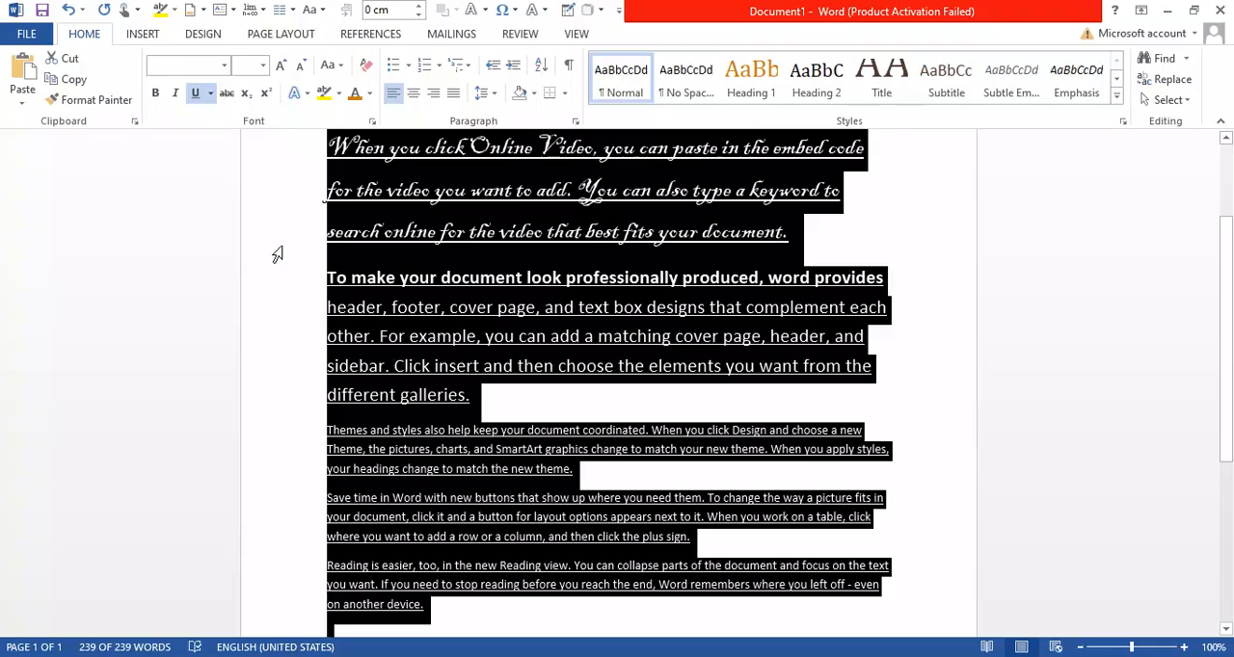
{"action": "left_click", "coordinate": [453, 333]}
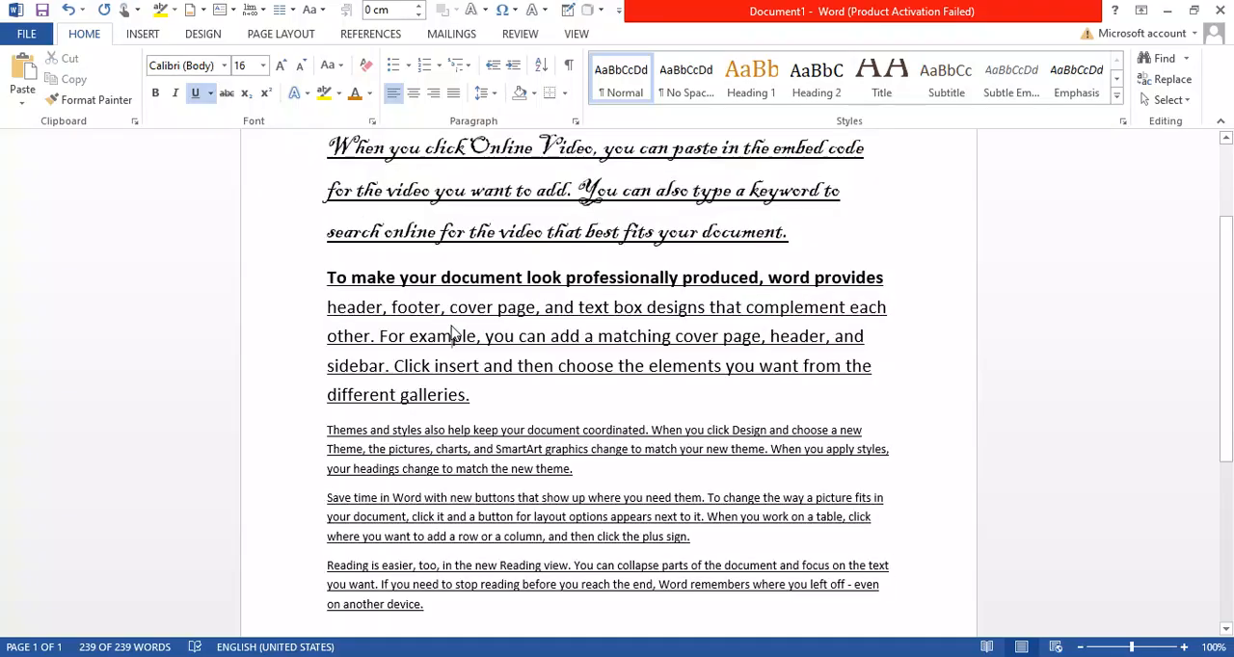
{"action": "key", "text": "ctrl+a"}
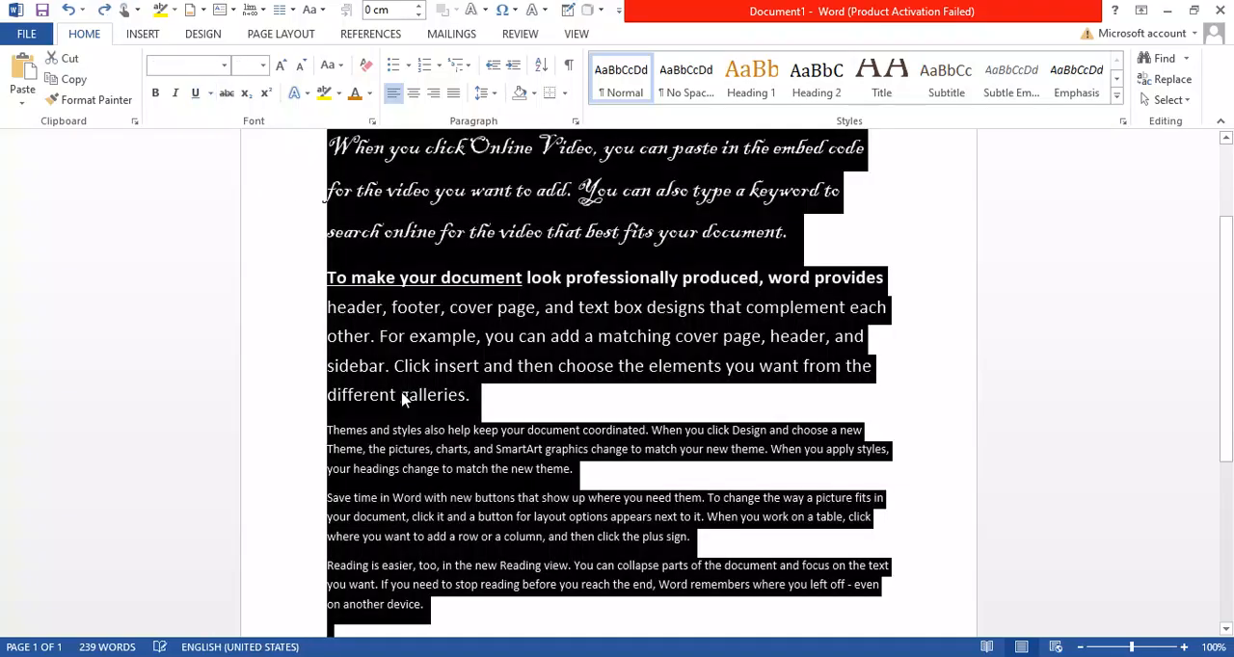
{"action": "left_click", "coordinate": [482, 394]}
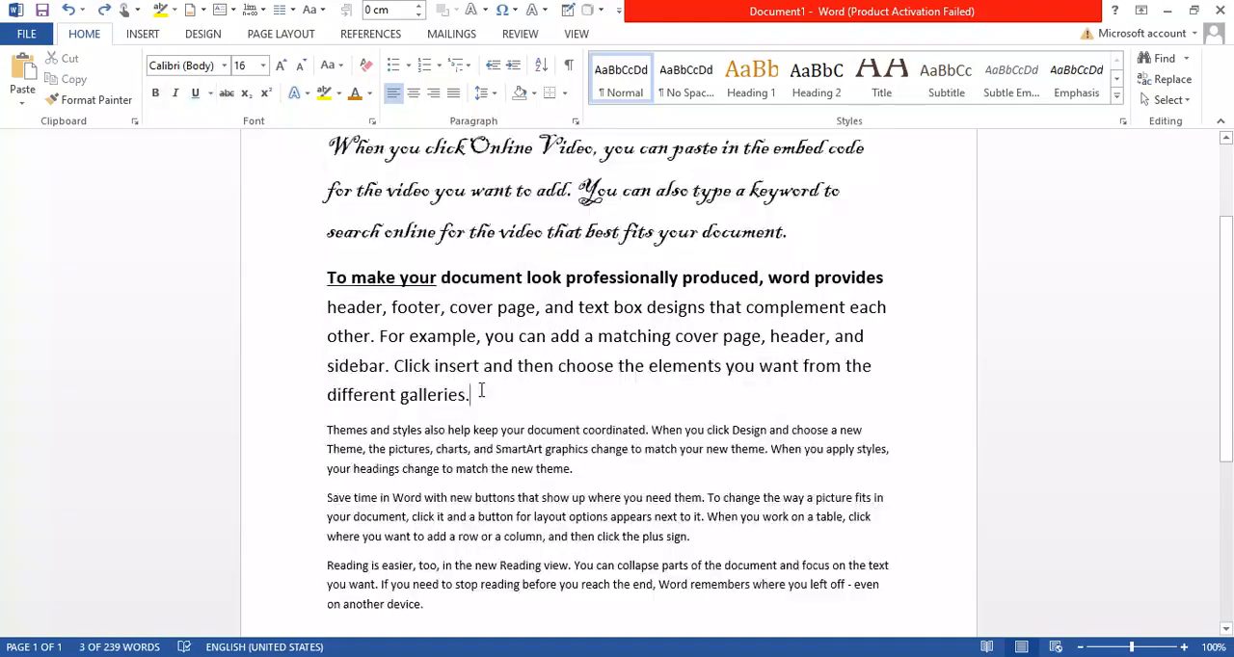
Strike through the words "header, footer" at the start of the second paragraph's second line
{"action": "scroll", "coordinate": [421, 274], "scroll_direction": "up", "scroll_amount": 1}
{"action": "scroll", "coordinate": [421, 274], "scroll_direction": "up", "scroll_amount": 2}
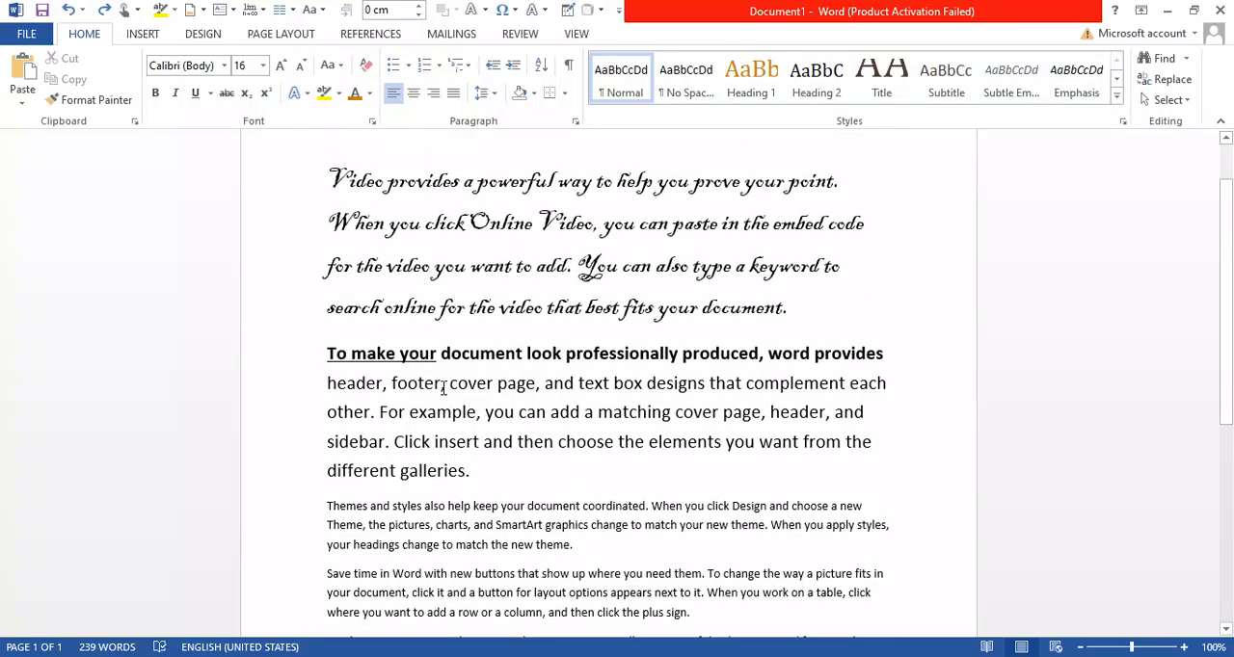
{"action": "left_click_drag", "start_coordinate": [443, 385], "coordinate": [314, 393]}
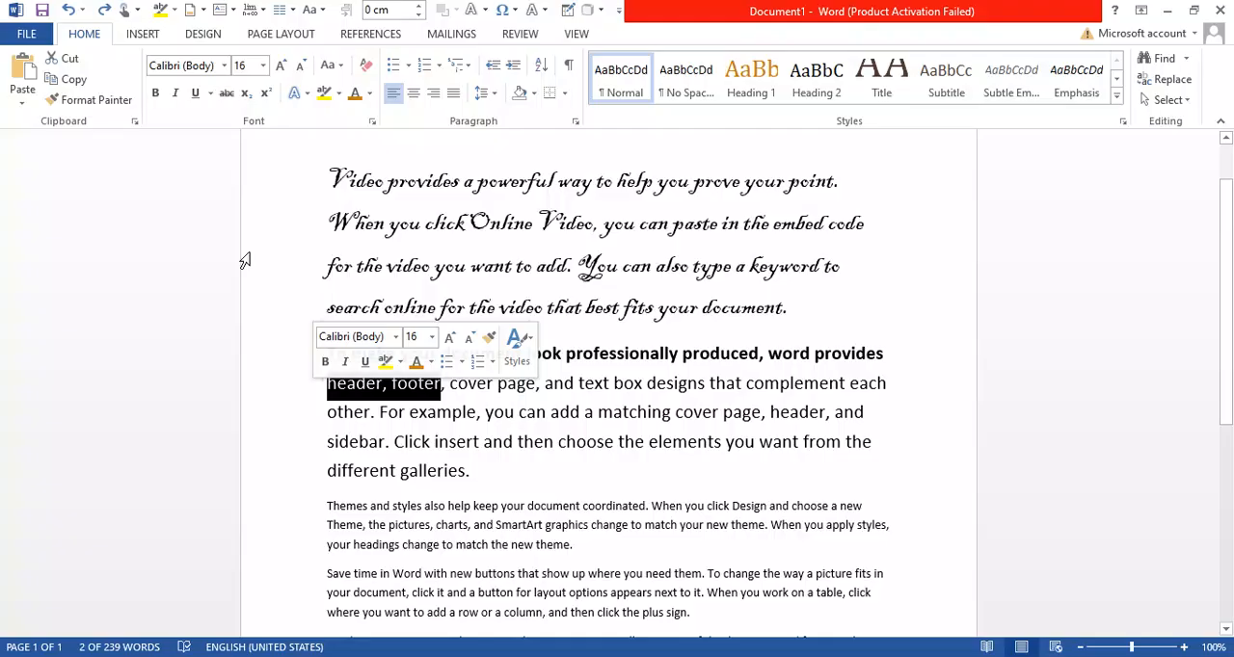
{"action": "left_click", "coordinate": [228, 95]}
{"action": "left_click", "coordinate": [503, 414]}
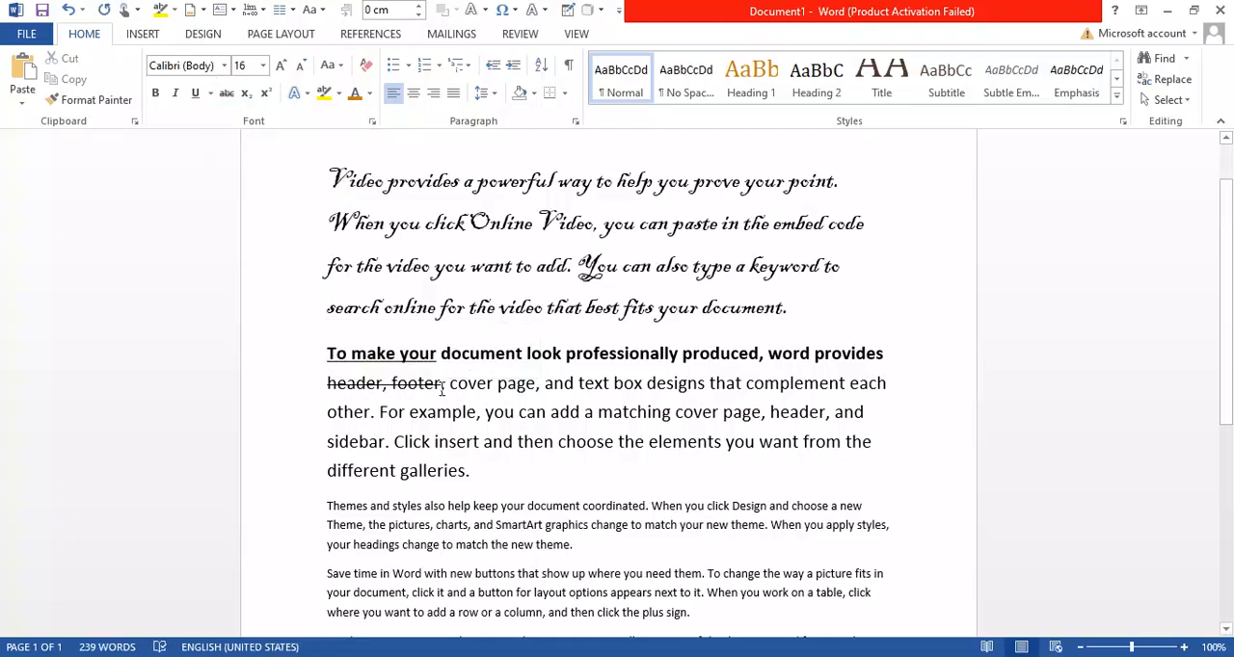